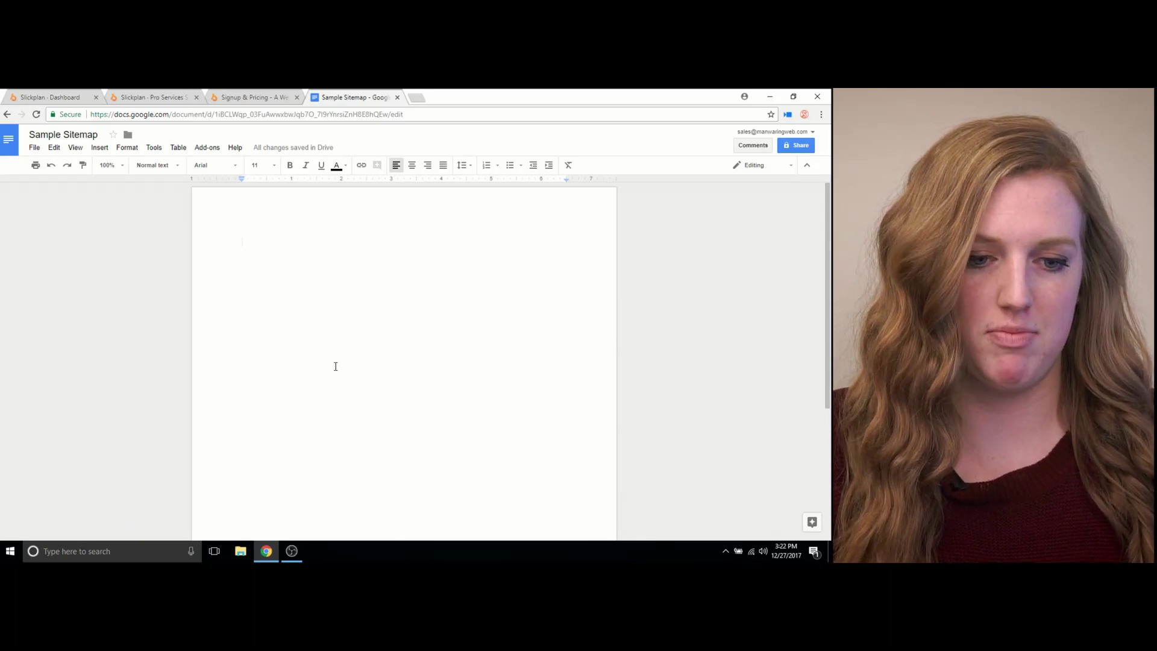
Type Home, then About, Products, Services and Contact Us as indented lines beneath it.
{"action": "type", "text": "Home"}
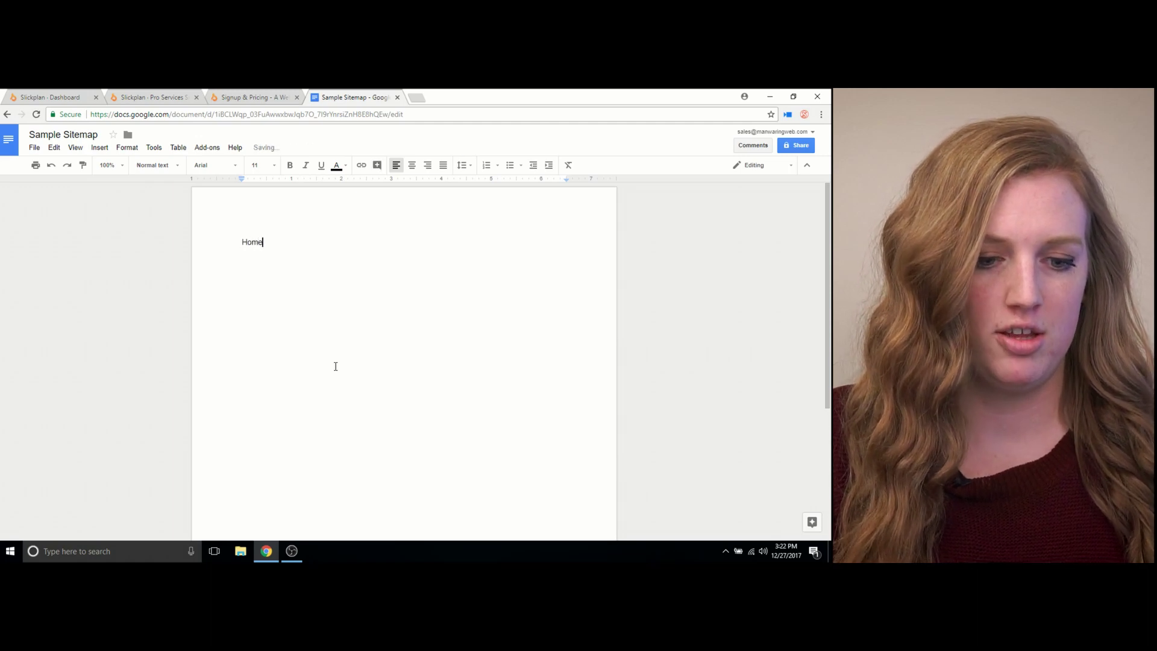
{"action": "key", "text": "Return"}
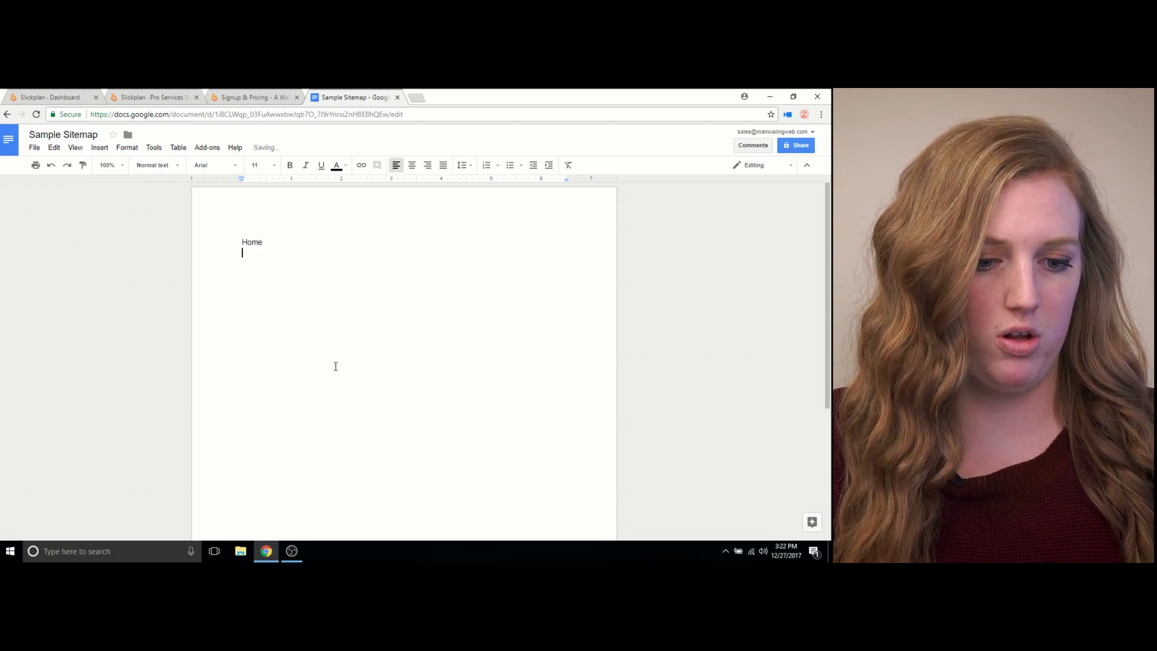
{"action": "key", "text": "Tab"}
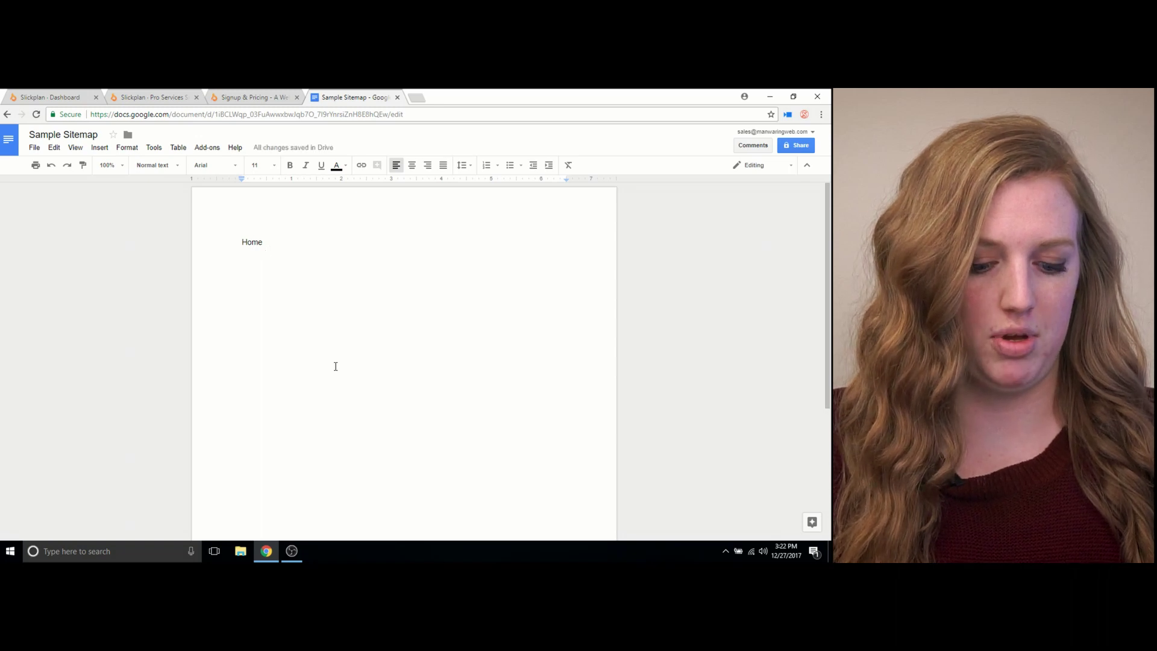
{"action": "type", "text": "About"}
{"action": "key", "text": "Return"}
{"action": "key", "text": "Tab"}
{"action": "type", "text": "Products"}
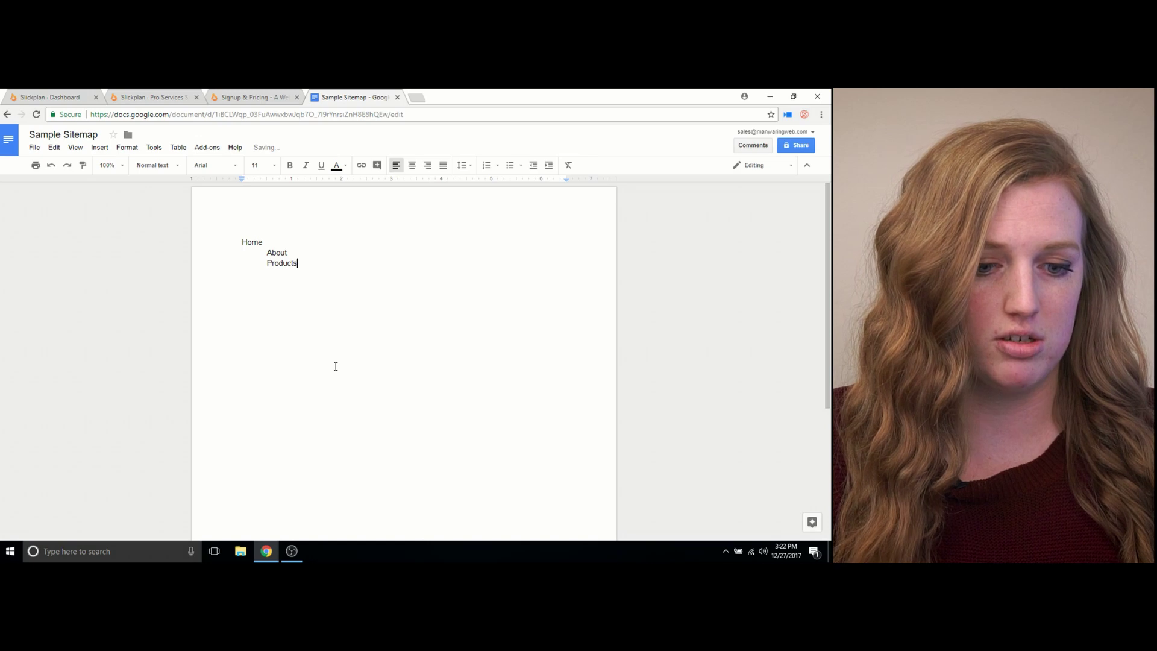
{"action": "key", "text": "Return"}
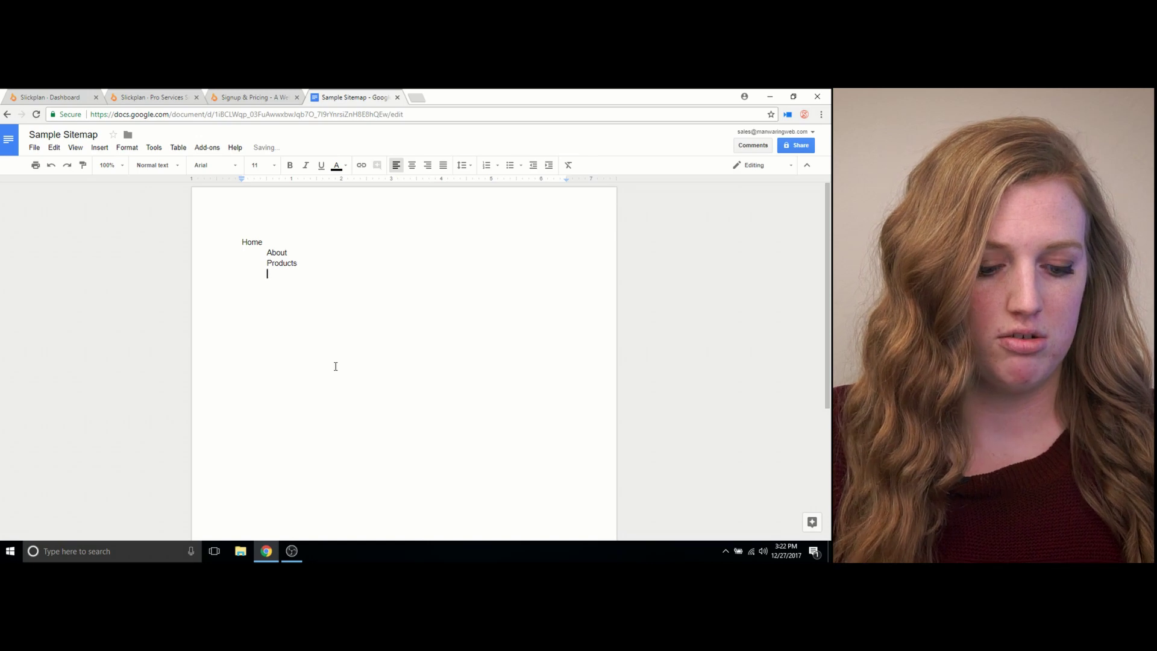
{"action": "type", "text": "Services"}
{"action": "key", "text": "Return"}
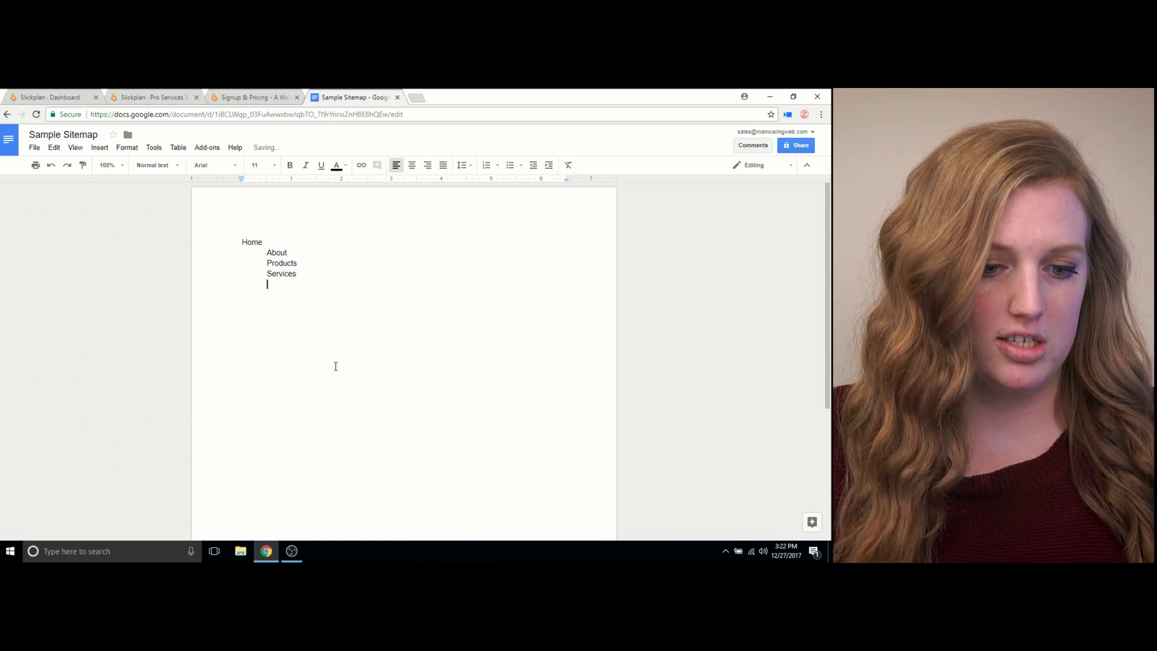
{"action": "type", "text": "Contact Us"}
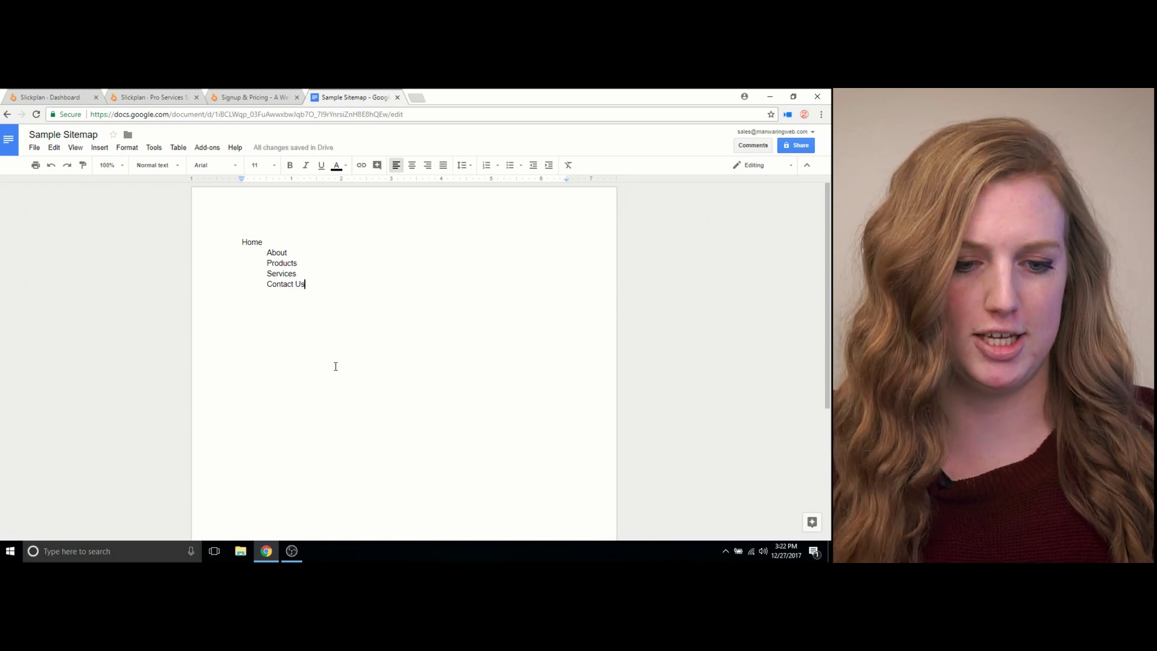
{"action": "key", "text": "Up"}
{"action": "key", "text": "Up"}
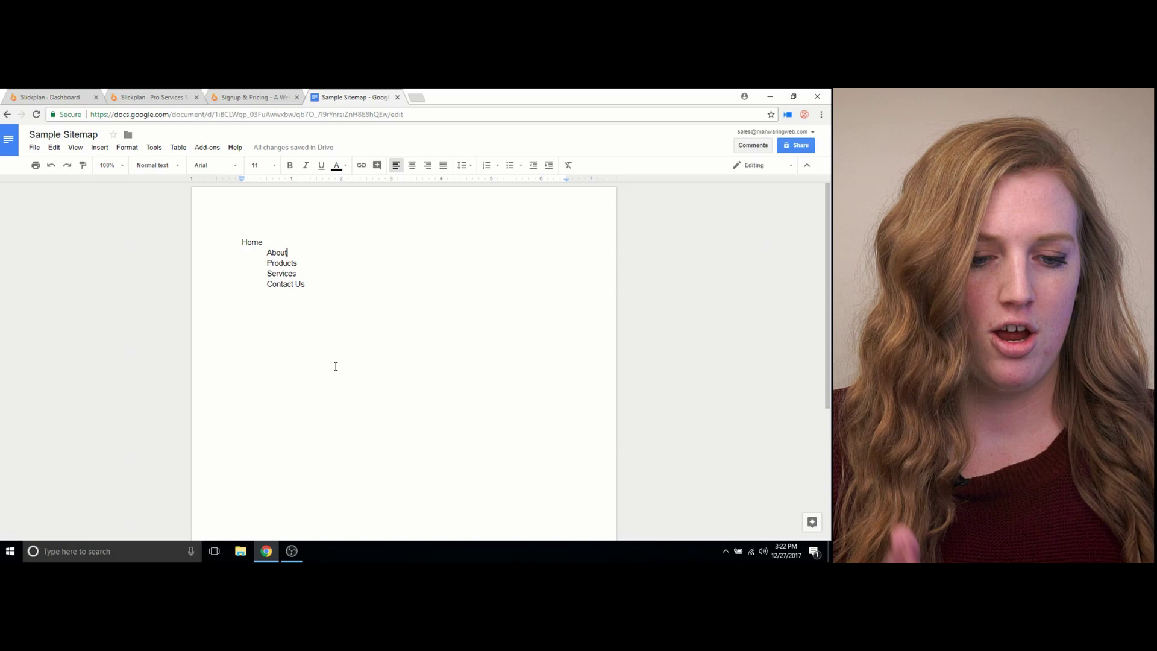
Add Executive Bios, Mission Statements and Team Page one indent level deeper under About.
{"action": "key", "text": "Return"}
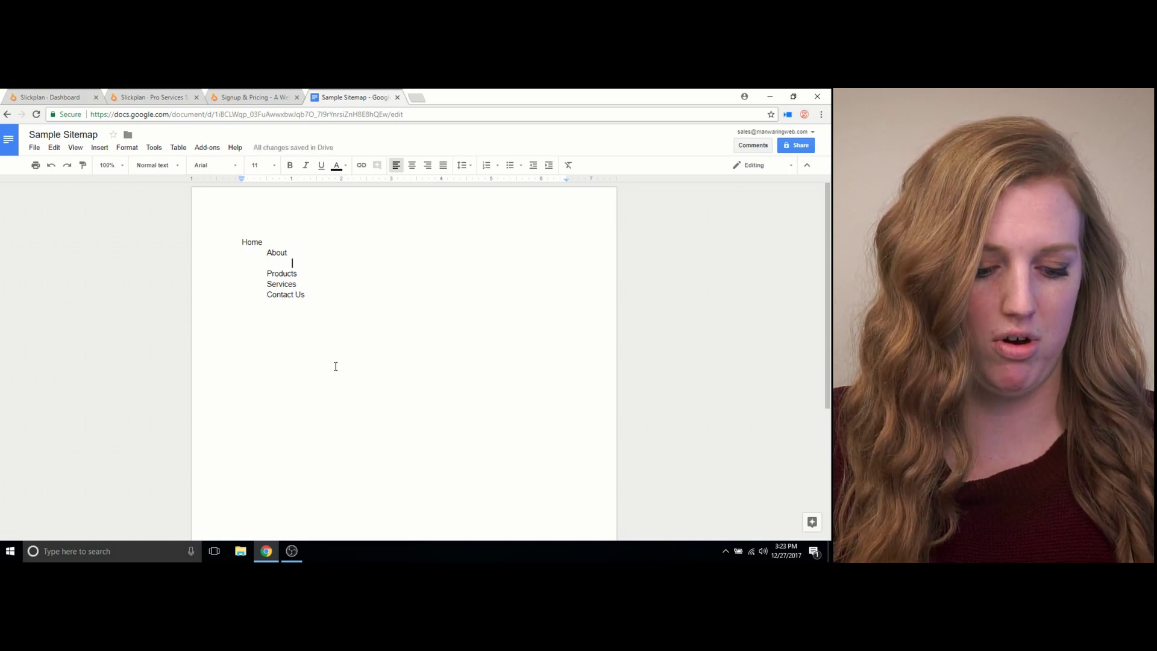
{"action": "type", "text": "Executive Bios"}
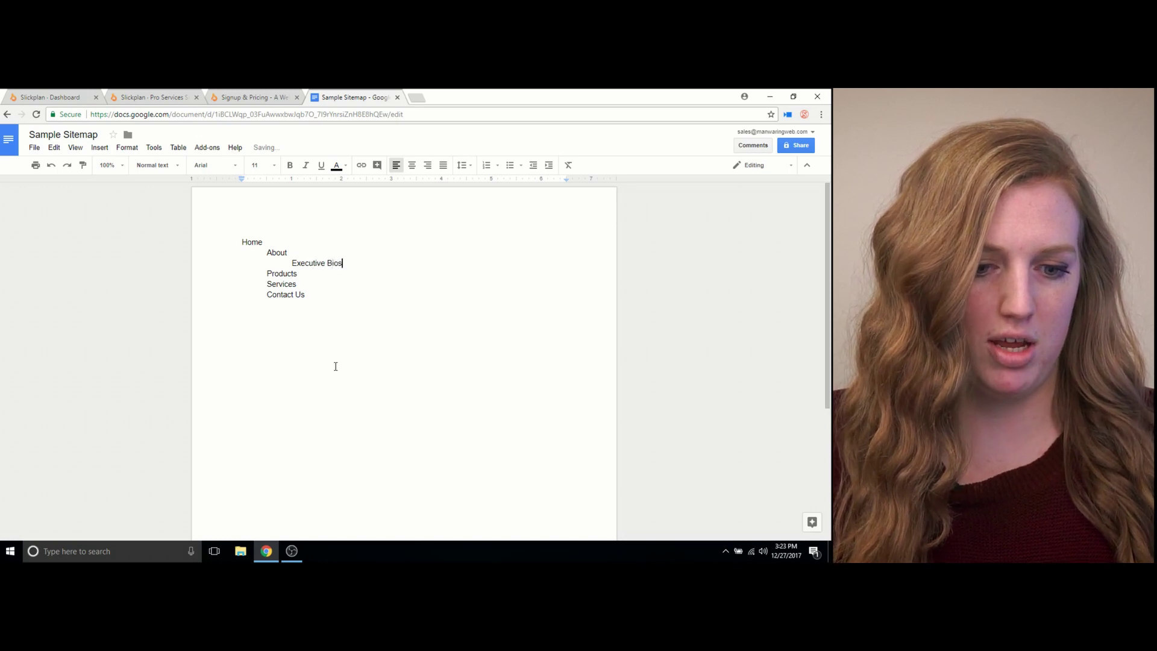
{"action": "key", "text": "Return"}
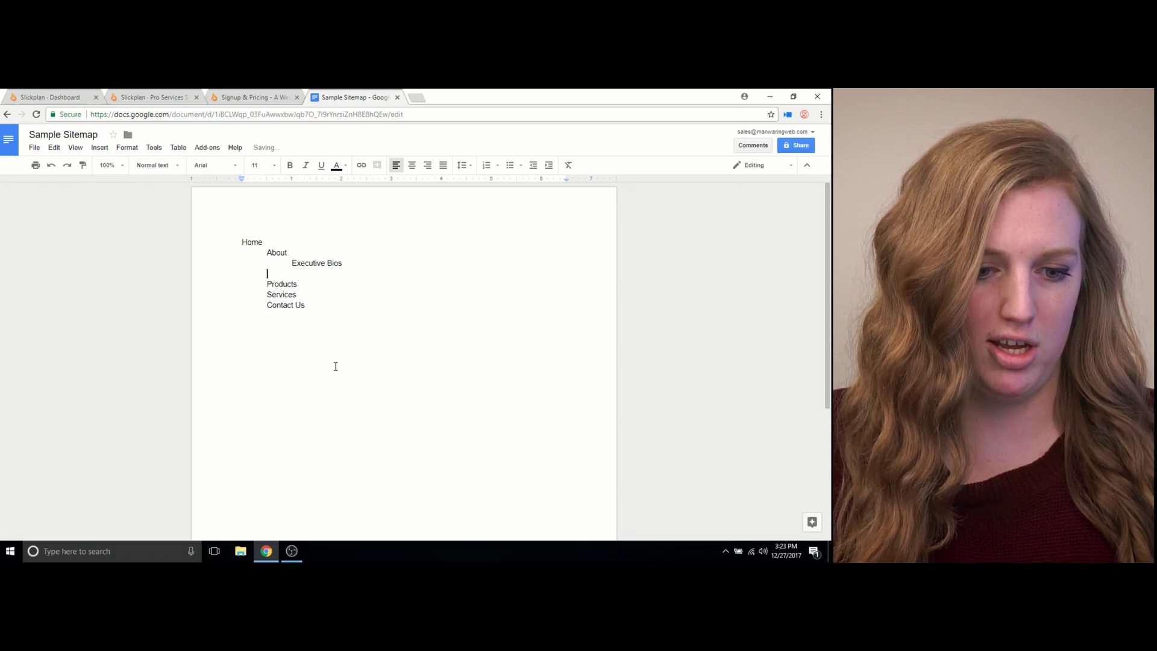
{"action": "type", "text": "Mission S"}
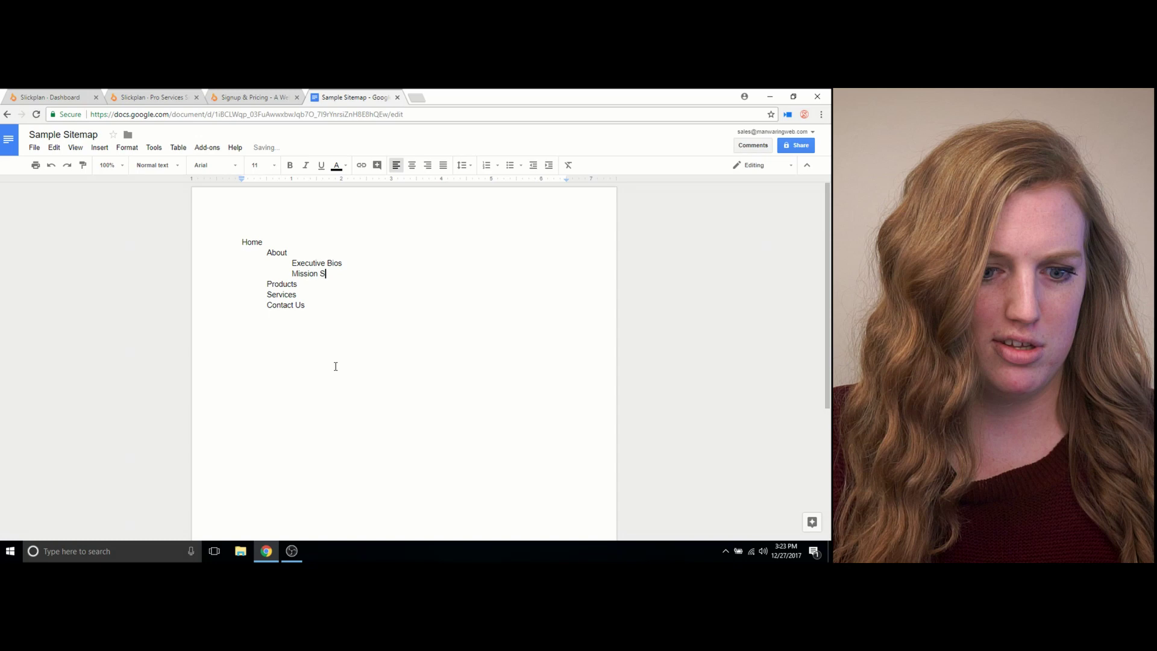
{"action": "type", "text": "tatements"}
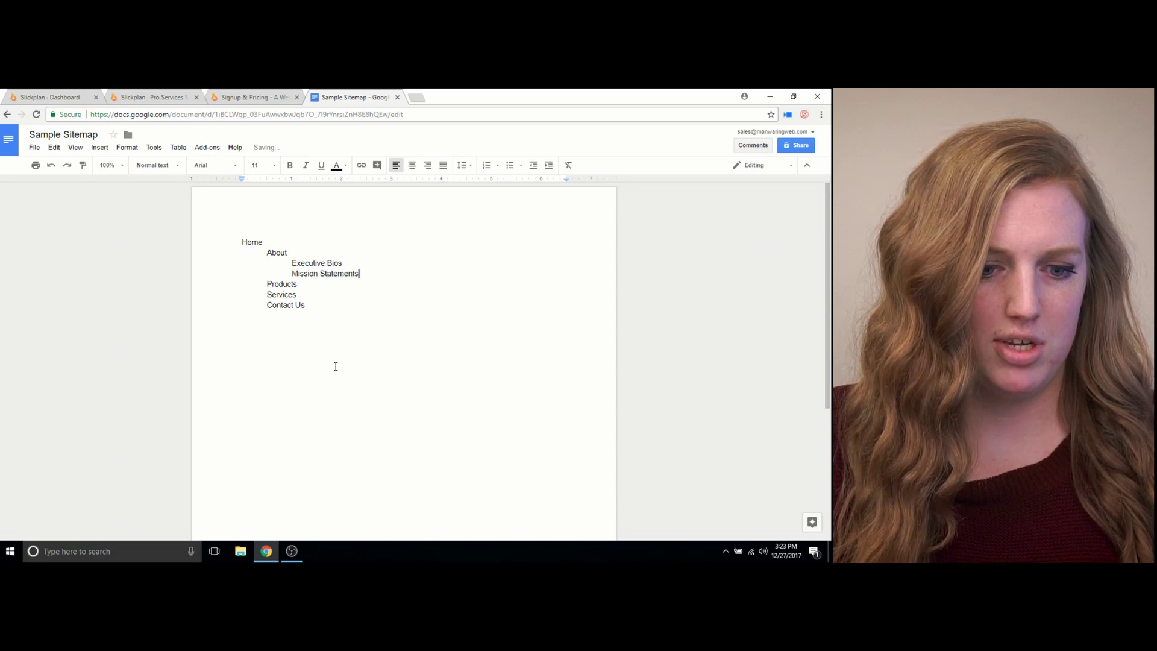
{"action": "key", "text": "Return"}
{"action": "key", "text": "shift+Tab"}
{"action": "key", "text": "Tab"}
{"action": "type", "text": "Team Page"}
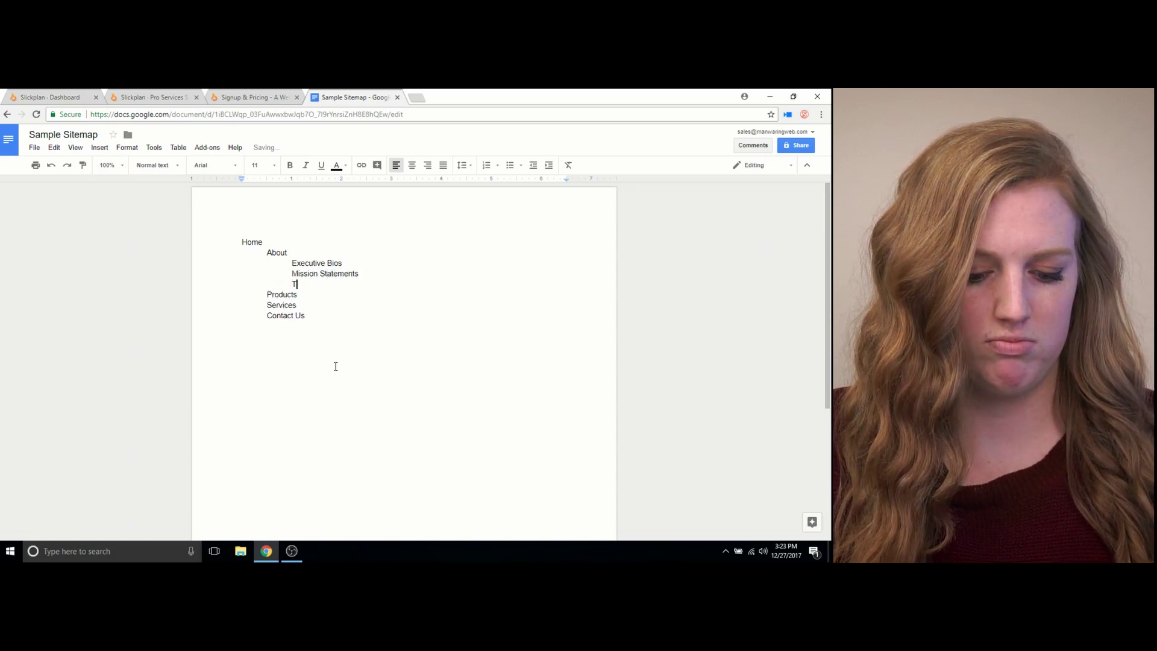
{"action": "key", "text": "Down"}
{"action": "key", "text": "Return"}
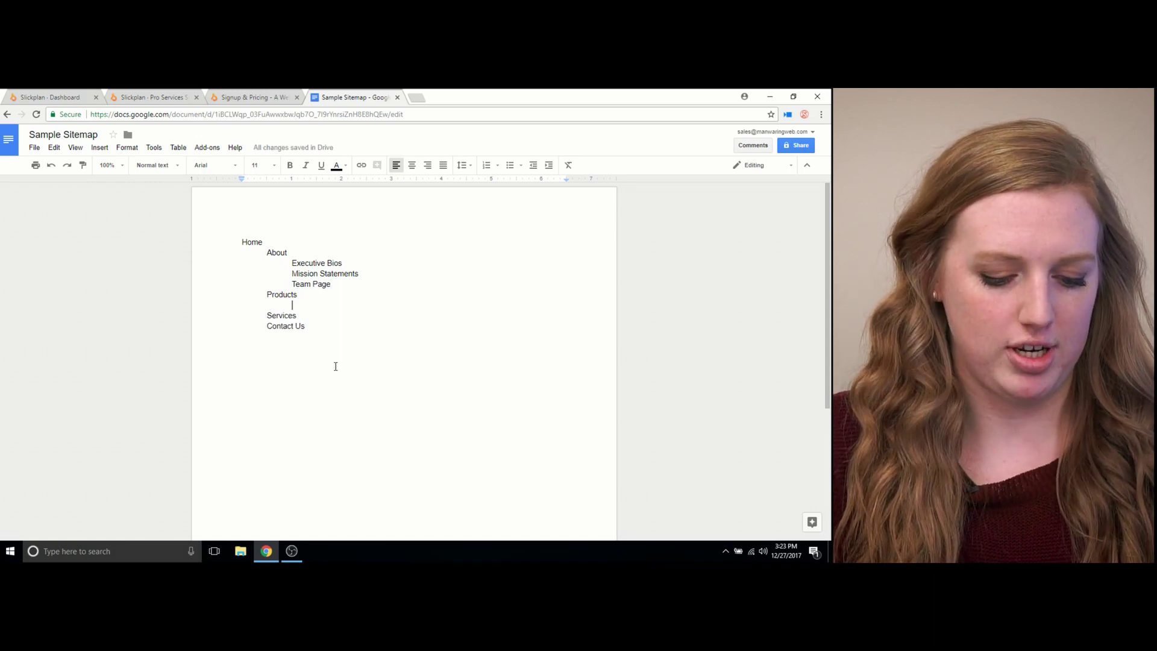
List Product 1, Product 2 and Product 3 as indented lines under Products.
{"action": "type", "text": "Prou"}
{"action": "key", "text": "BackSpace"}
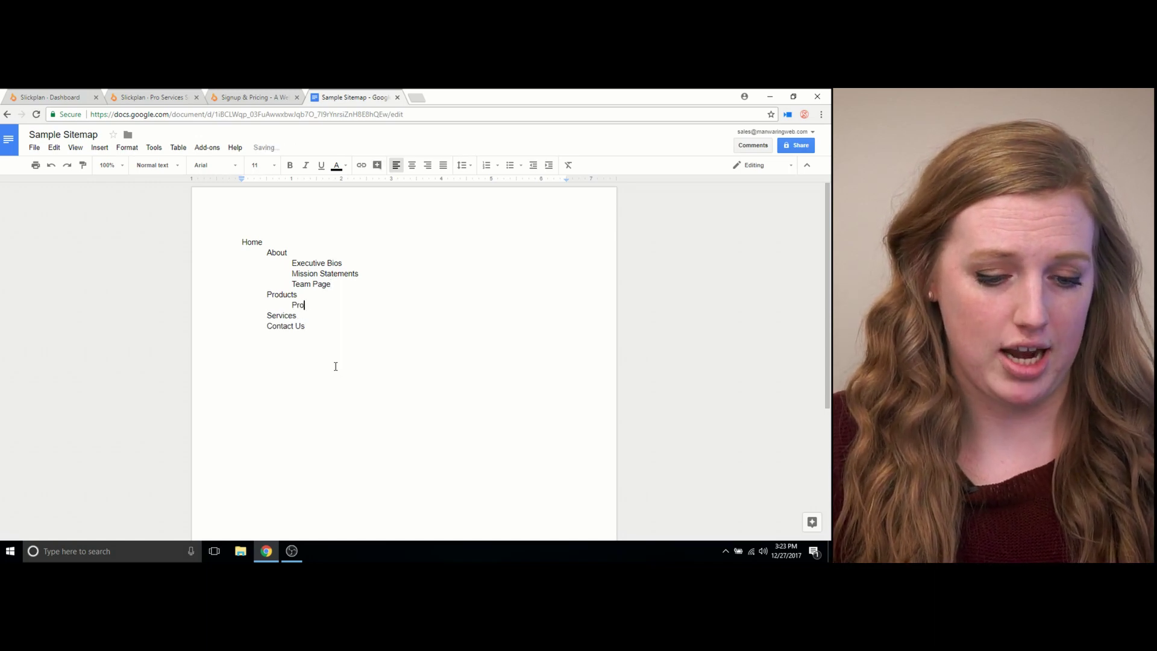
{"action": "type", "text": "duct"}
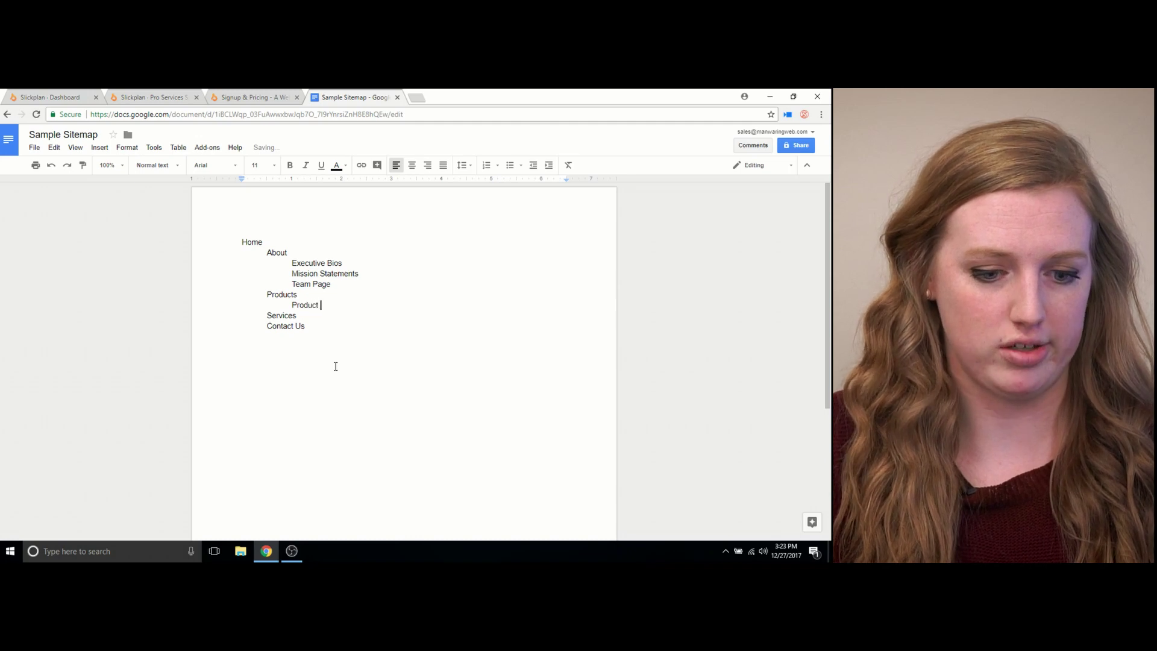
{"action": "type", "text": " 1"}
{"action": "key", "text": "Return"}
{"action": "key", "text": "Tab"}
{"action": "key", "text": "Tab"}
{"action": "type", "text": "Product 2"}
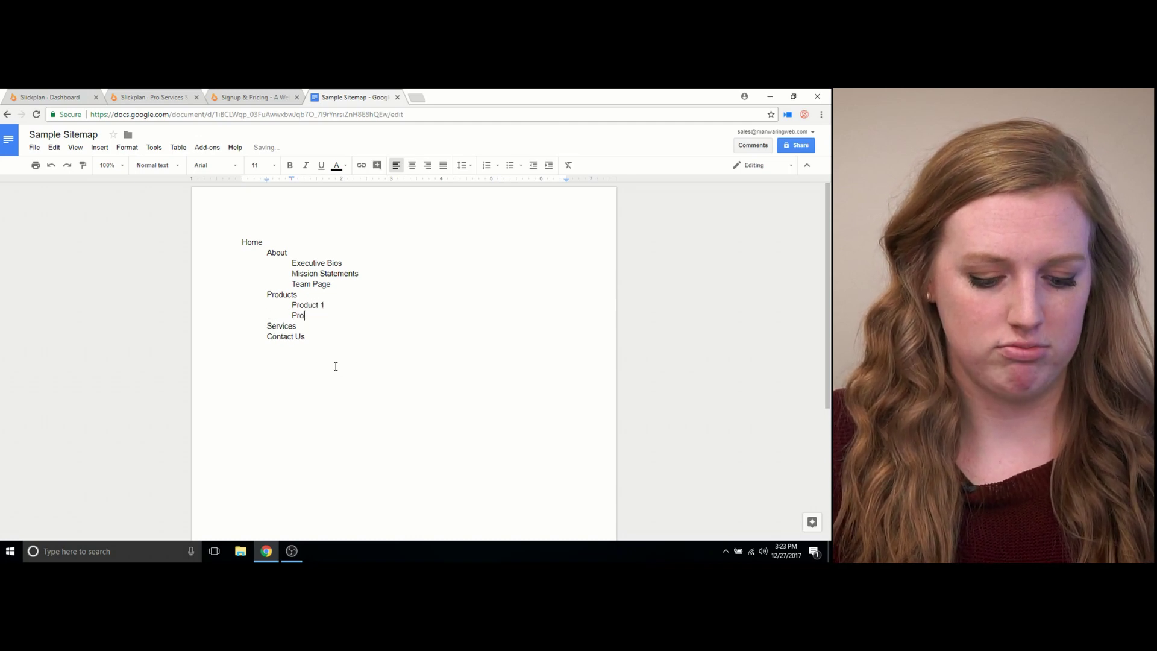
{"action": "key", "text": "Return"}
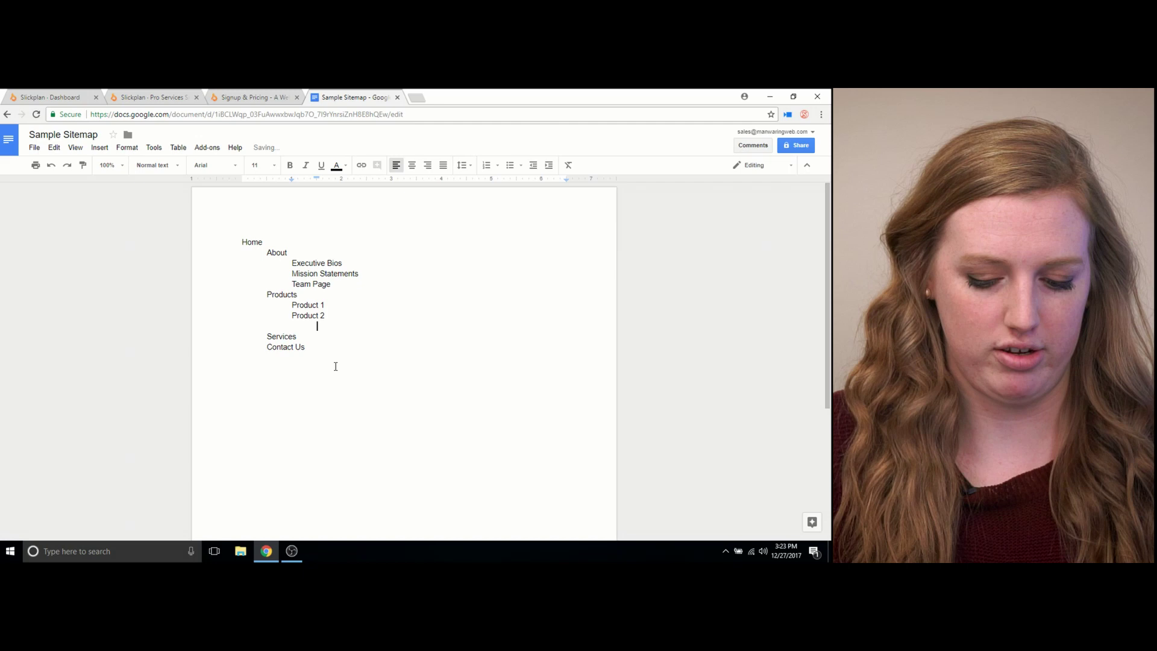
{"action": "type", "text": "Product 3"}
{"action": "key", "text": "Tab"}
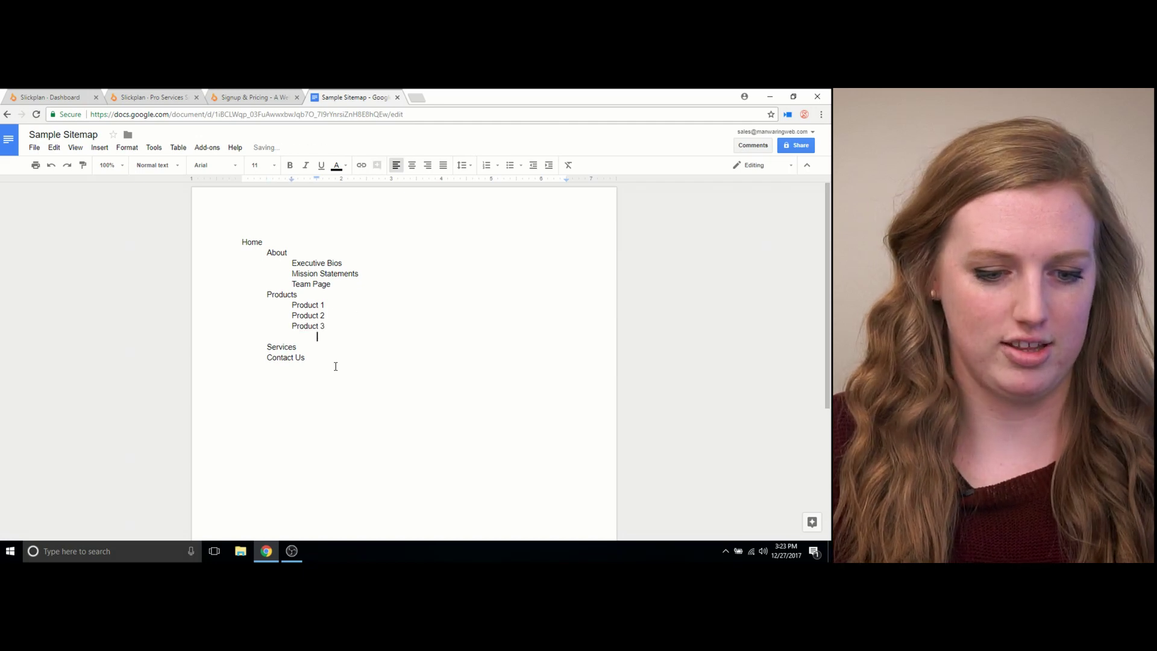
Add Services 3 and Services 2 as indented lines under Services.
{"action": "key", "text": "Down"}
{"action": "key", "text": "End"}
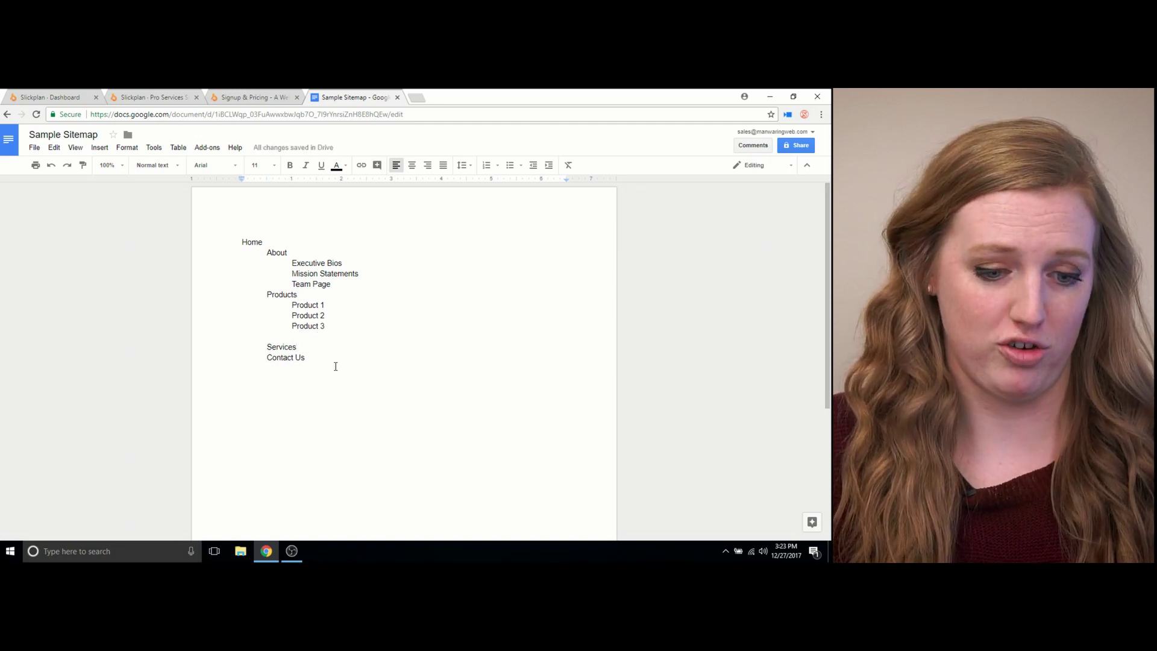
{"action": "key", "text": "Return"}
{"action": "key", "text": "Tab"}
{"action": "type", "text": "Ser"}
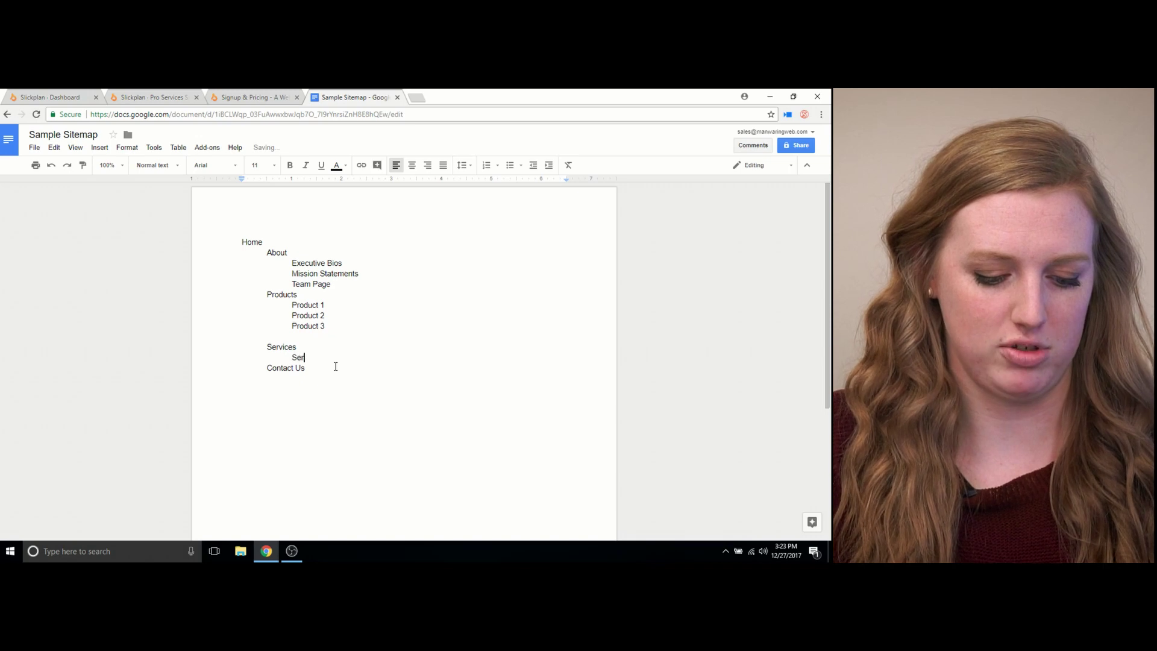
{"action": "type", "text": "vices 3"}
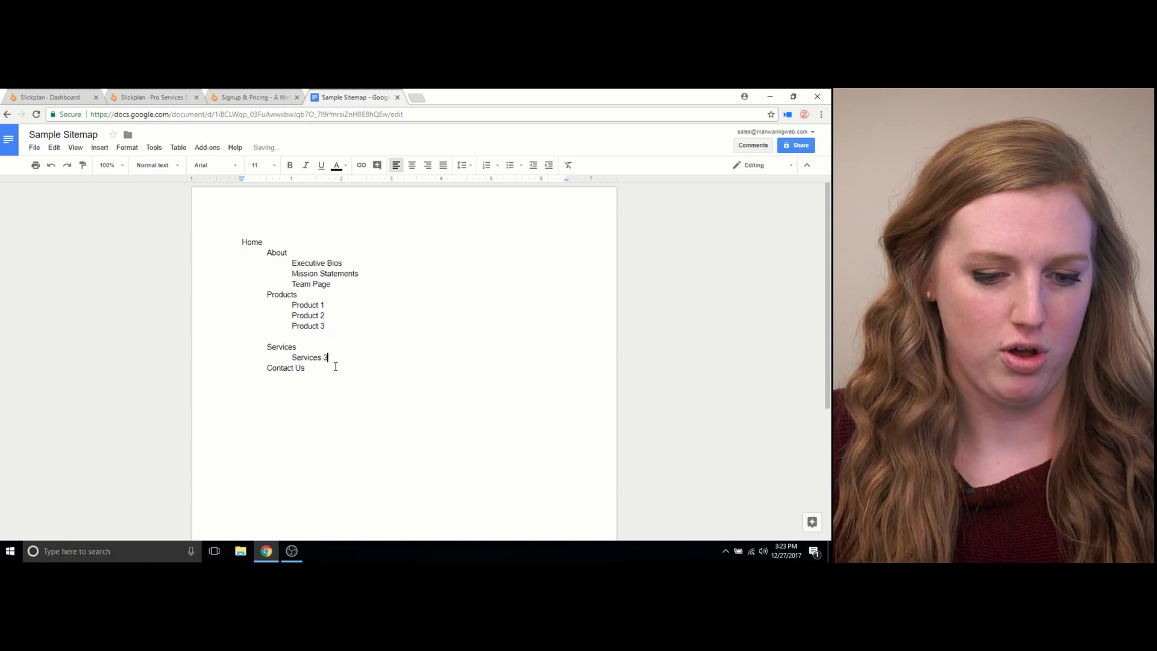
{"action": "key", "text": "Return"}
{"action": "key", "text": "Tab"}
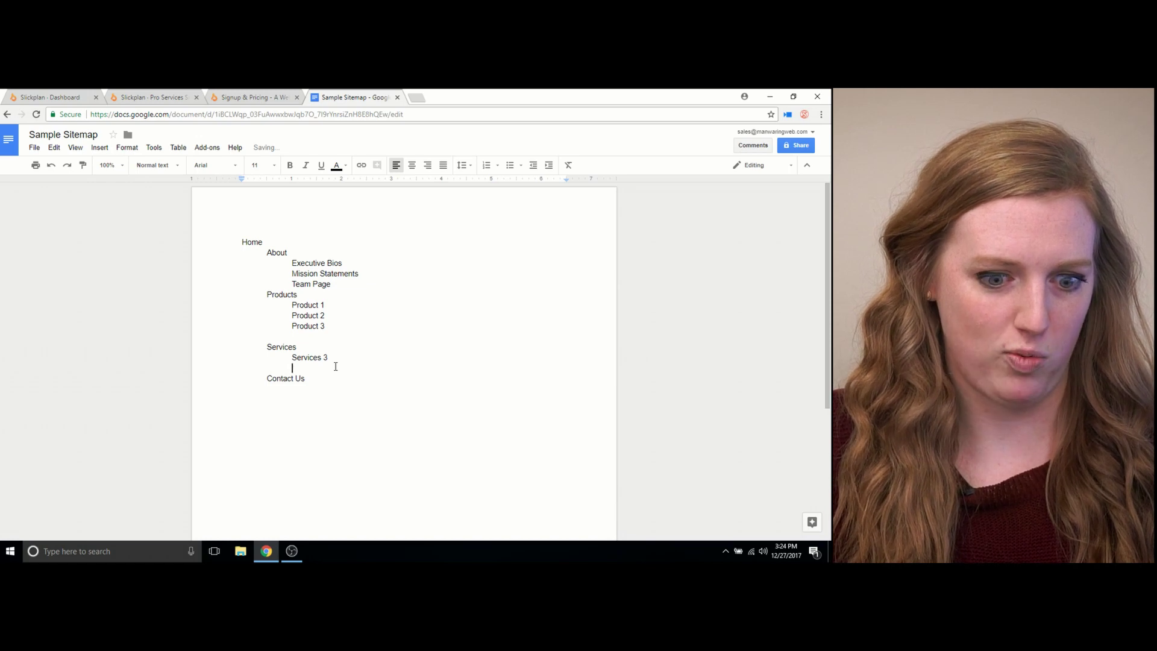
{"action": "type", "text": "Services "}
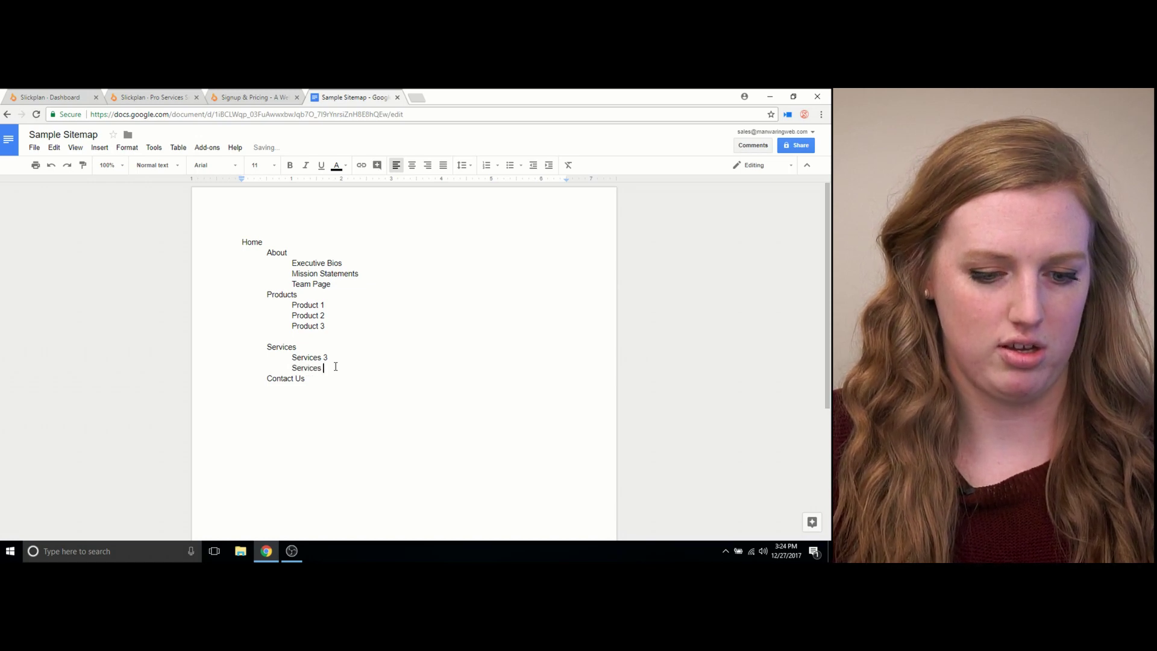
{"action": "type", "text": "2"}
{"action": "key", "text": "Return"}
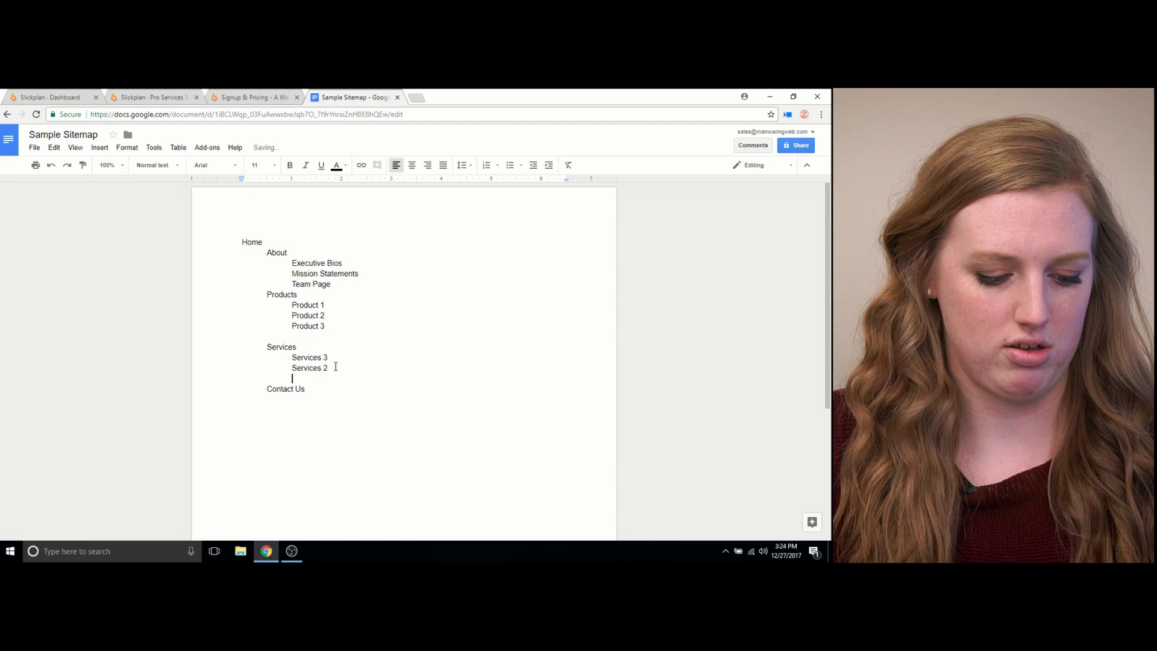
Type Service 3 on the empty indented line below Services 2.
{"action": "type", "text": "Service"}
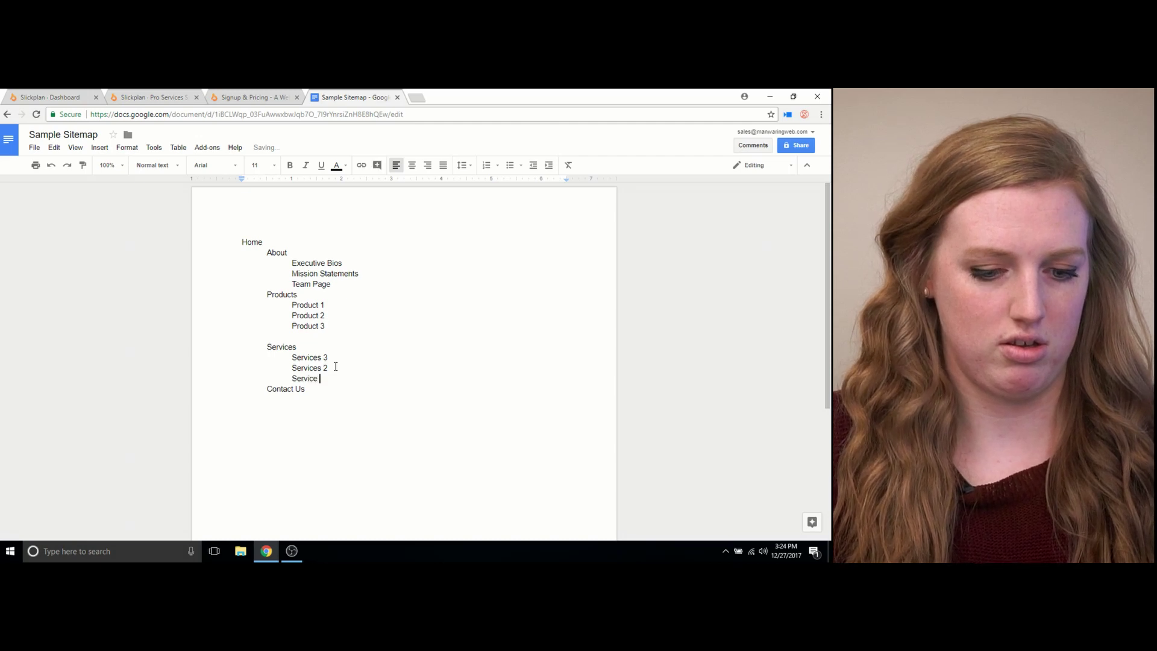
{"action": "type", "text": " 3"}
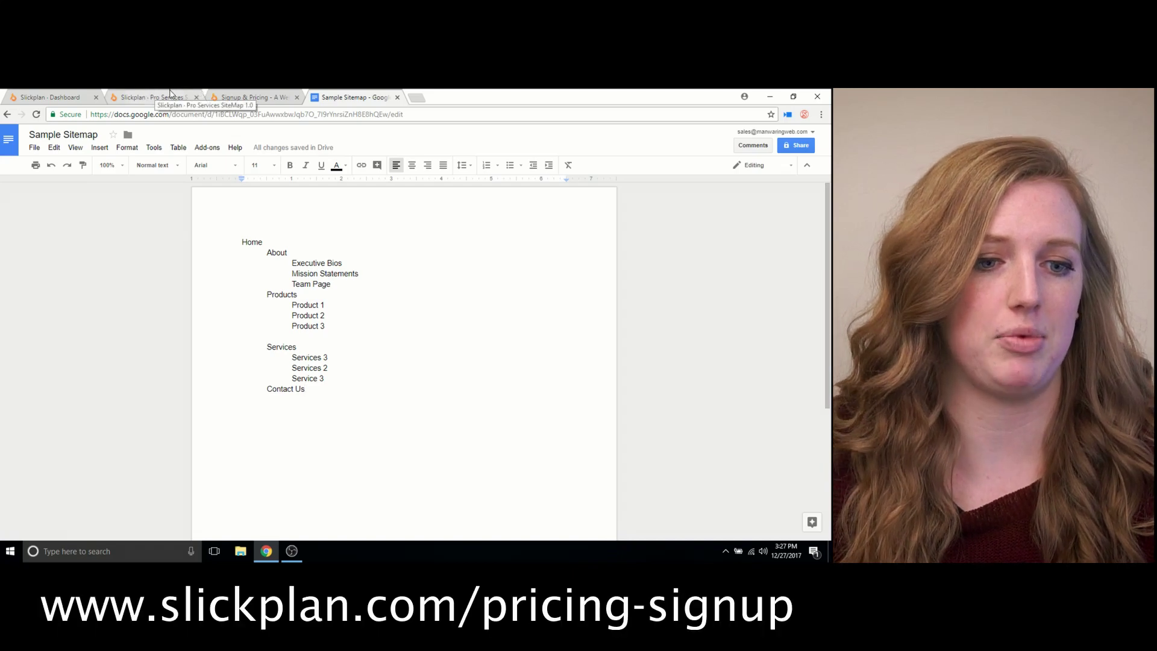
From the Slickplan dashboard, create a new empty sitemap named Sample, version 1.0.
{"action": "left_click", "coordinate": [254, 98]}
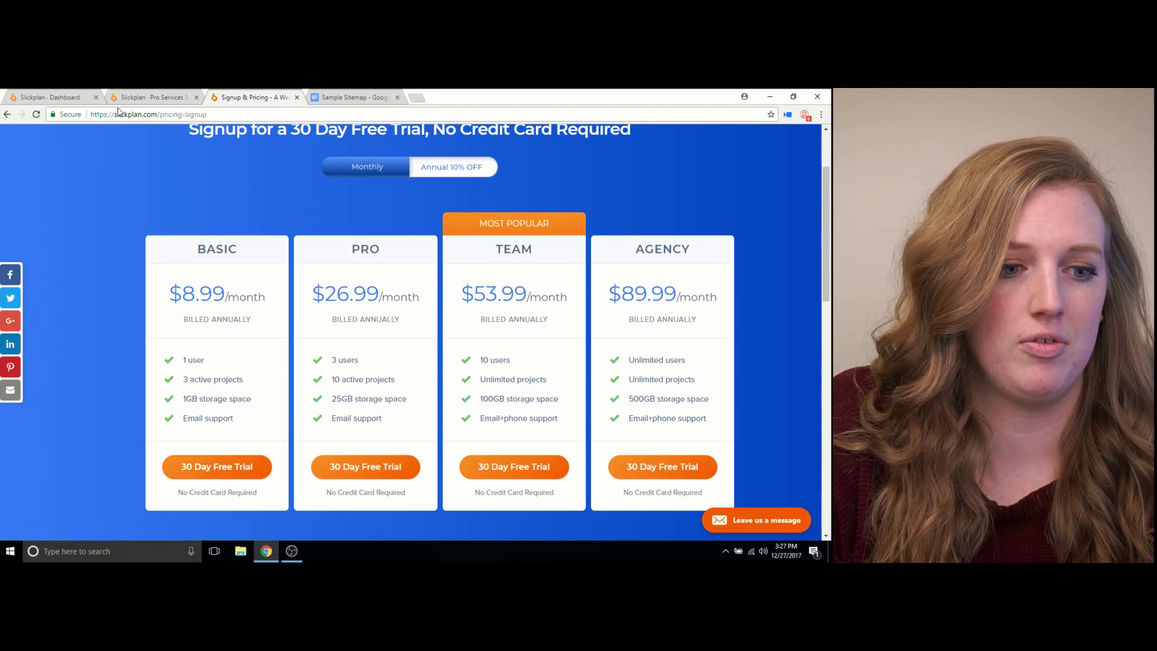
{"action": "left_click", "coordinate": [67, 94]}
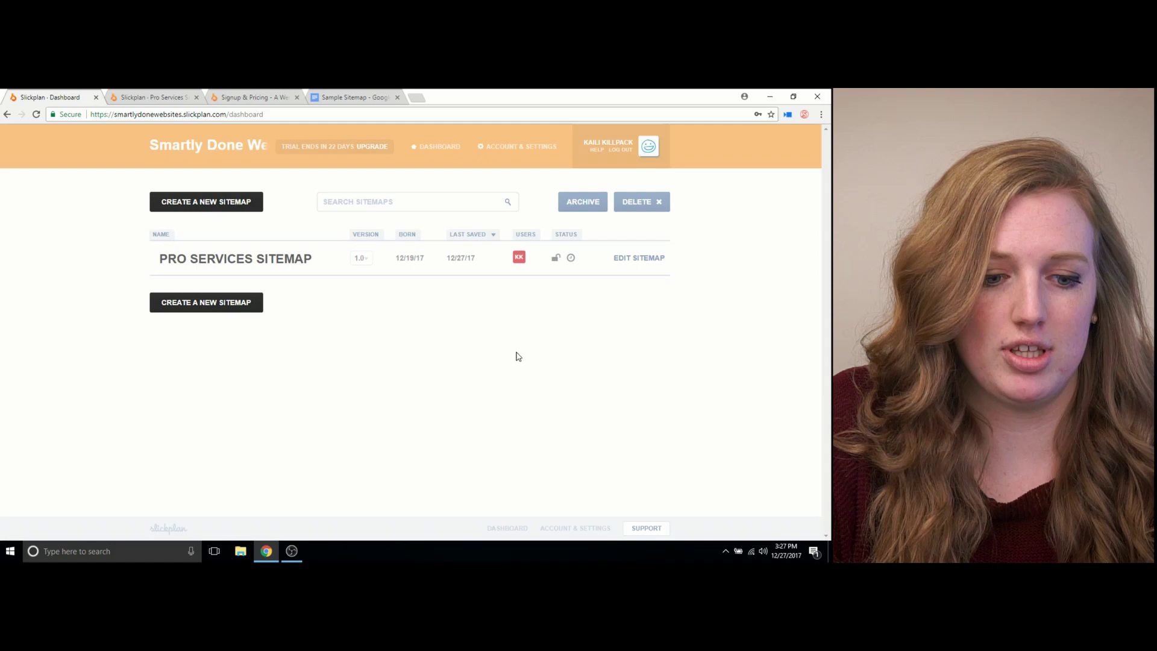
{"action": "left_click", "coordinate": [201, 303]}
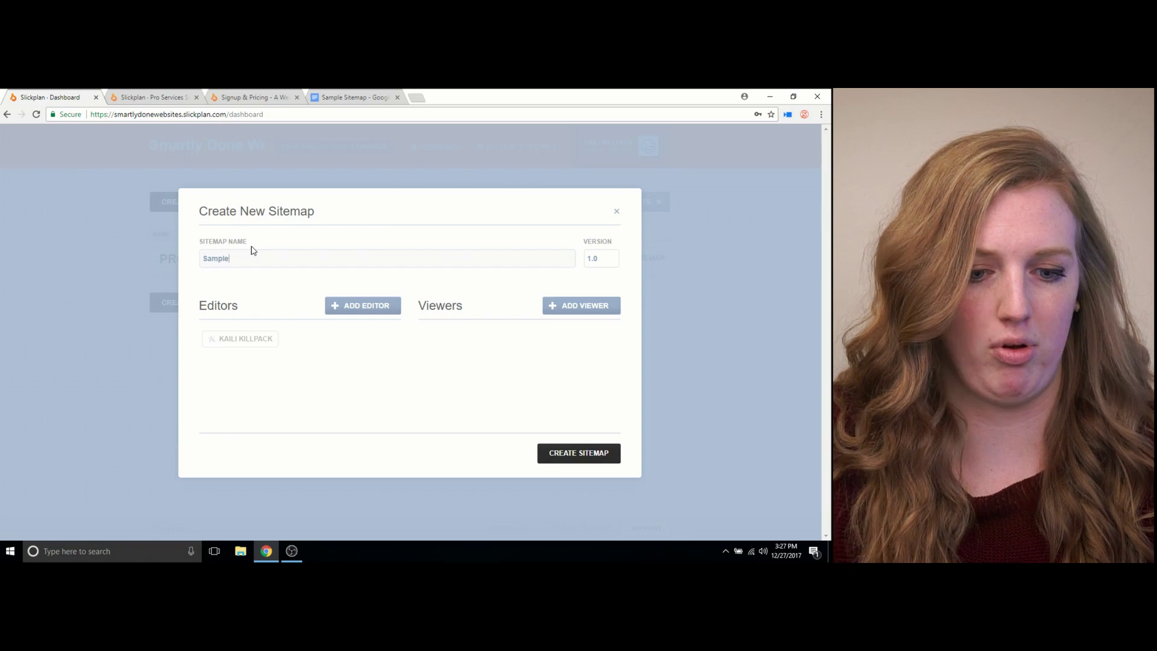
{"action": "left_click", "coordinate": [563, 455]}
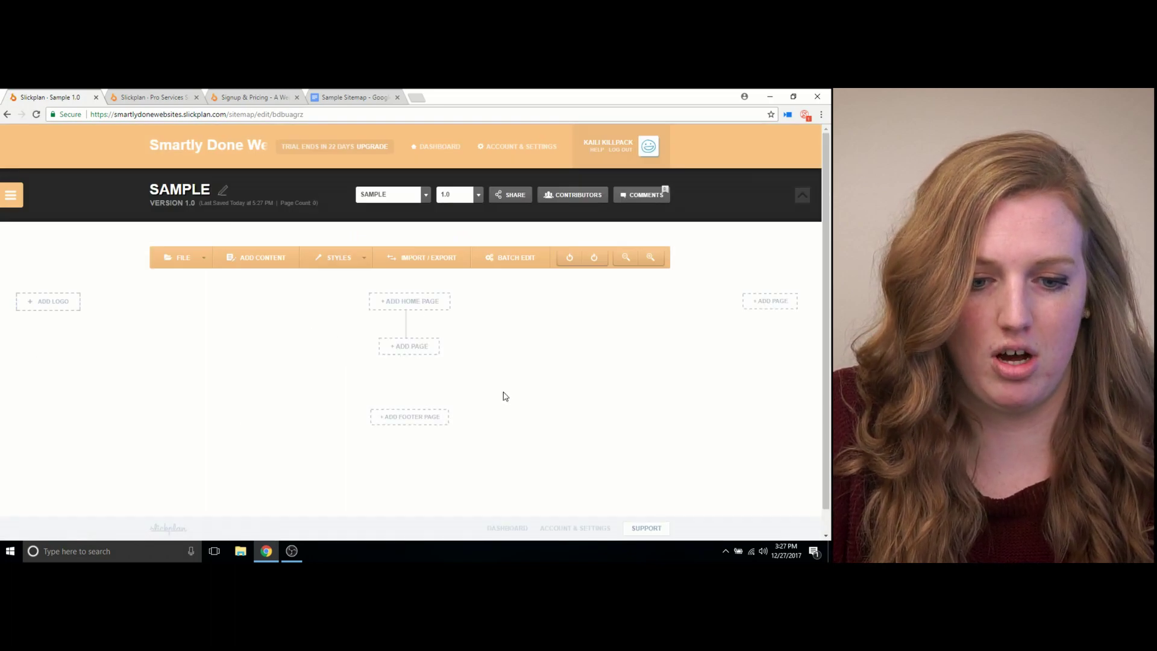
Add a Home page, then About, Products, Services and Contact as pages beneath it.
{"action": "left_click", "coordinate": [411, 304]}
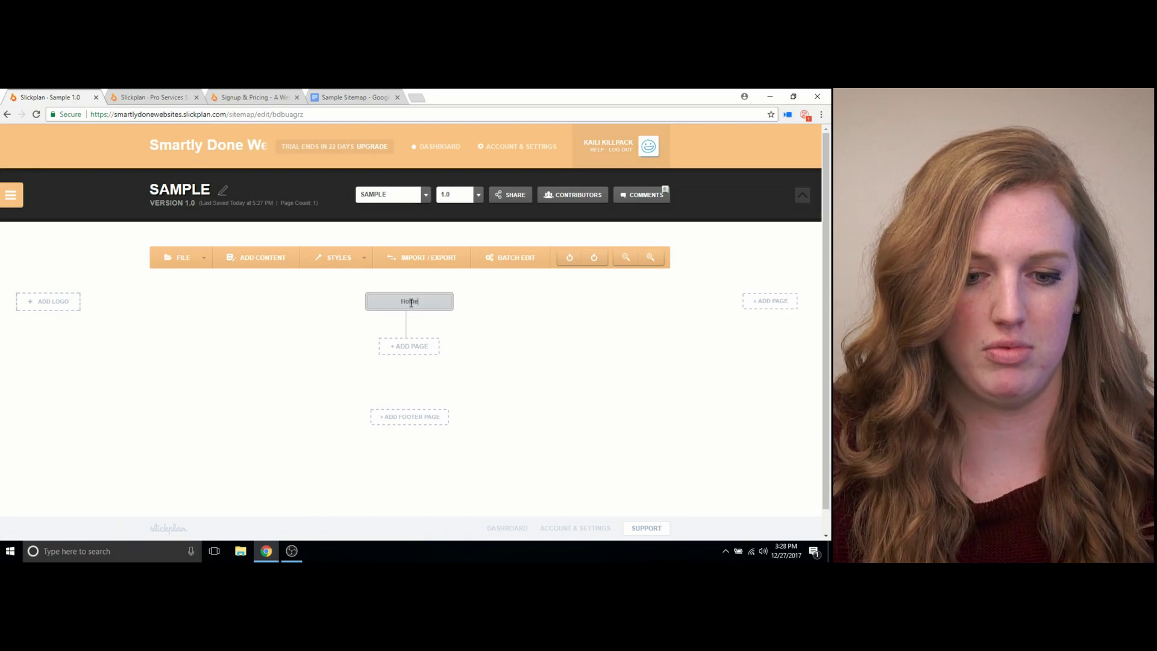
{"action": "left_click", "coordinate": [415, 347]}
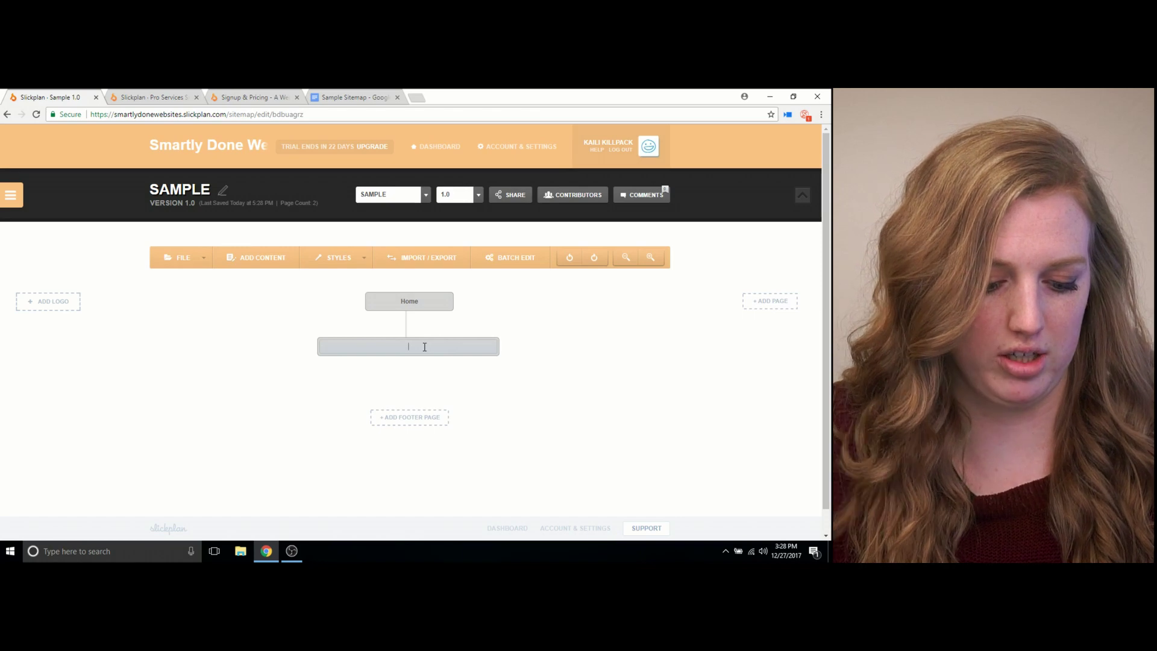
{"action": "left_click", "coordinate": [420, 299]}
{"action": "mouse_move", "coordinate": [460, 341]}
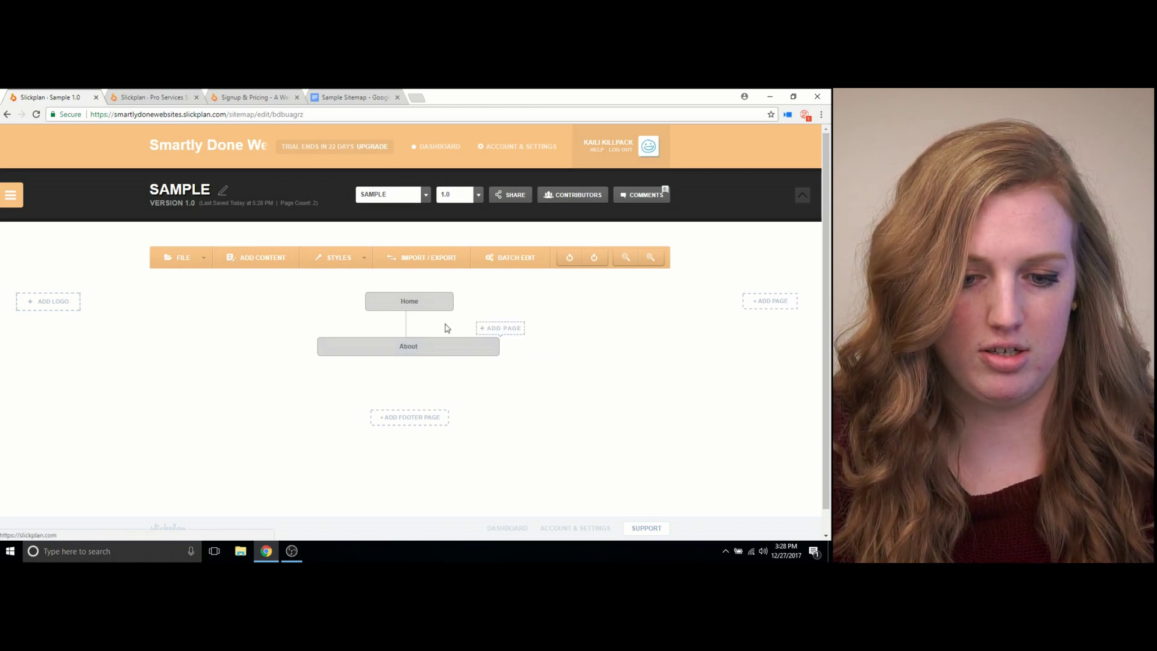
{"action": "left_click", "coordinate": [503, 334]}
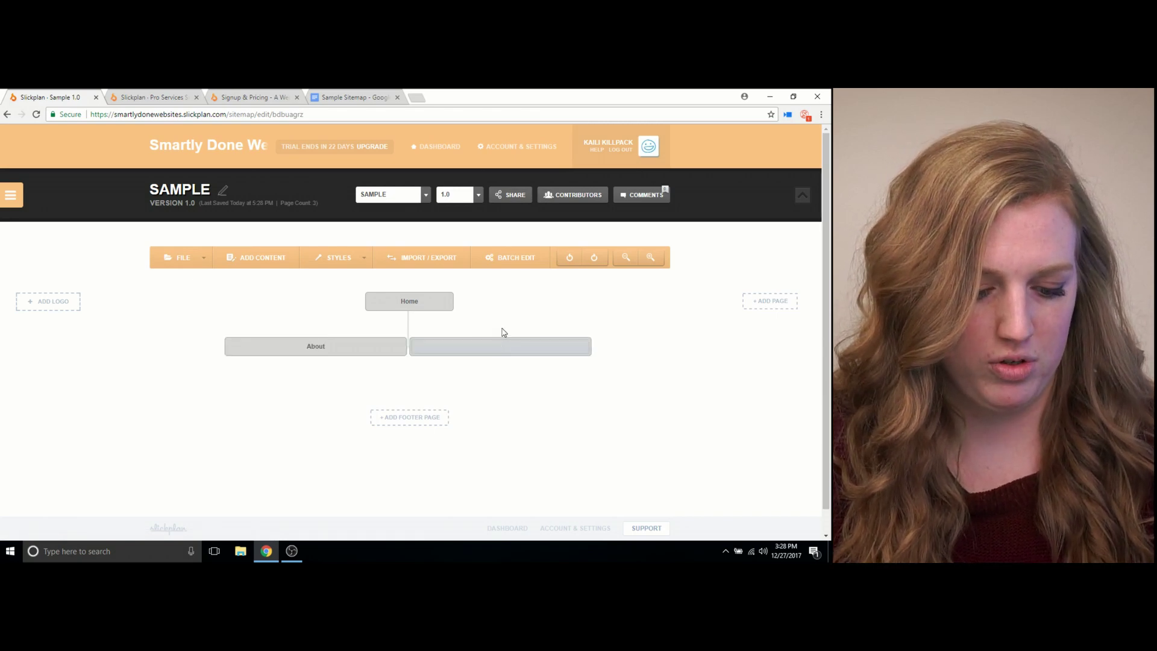
{"action": "type", "text": "Products"}
{"action": "key", "text": "Return"}
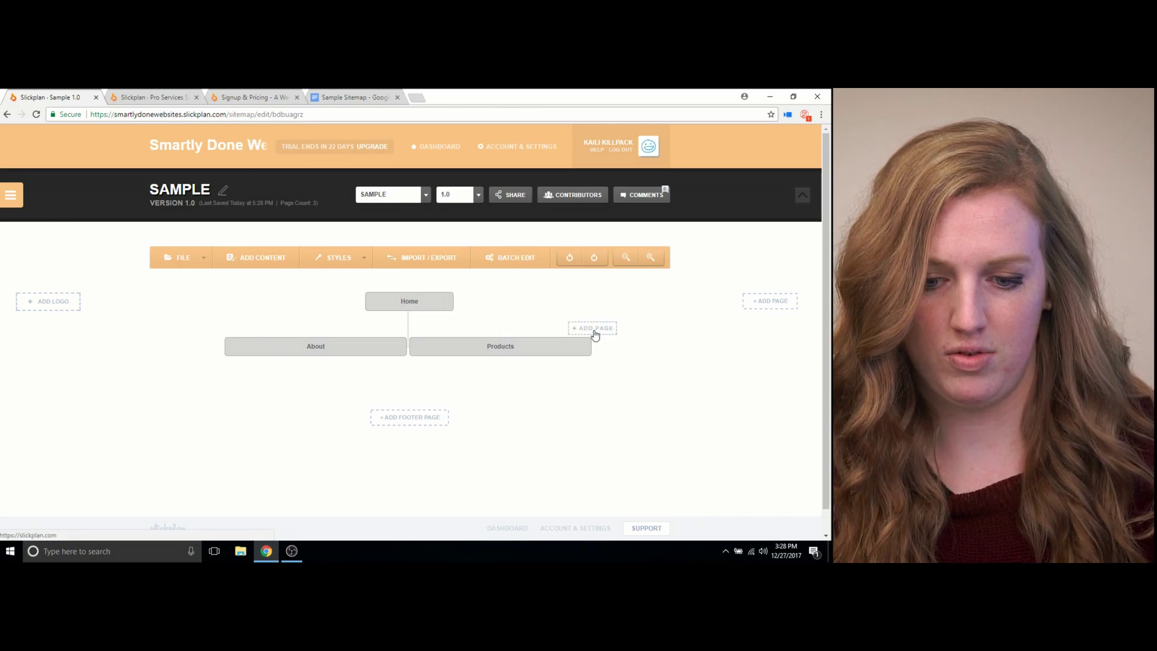
{"action": "left_click", "coordinate": [596, 333]}
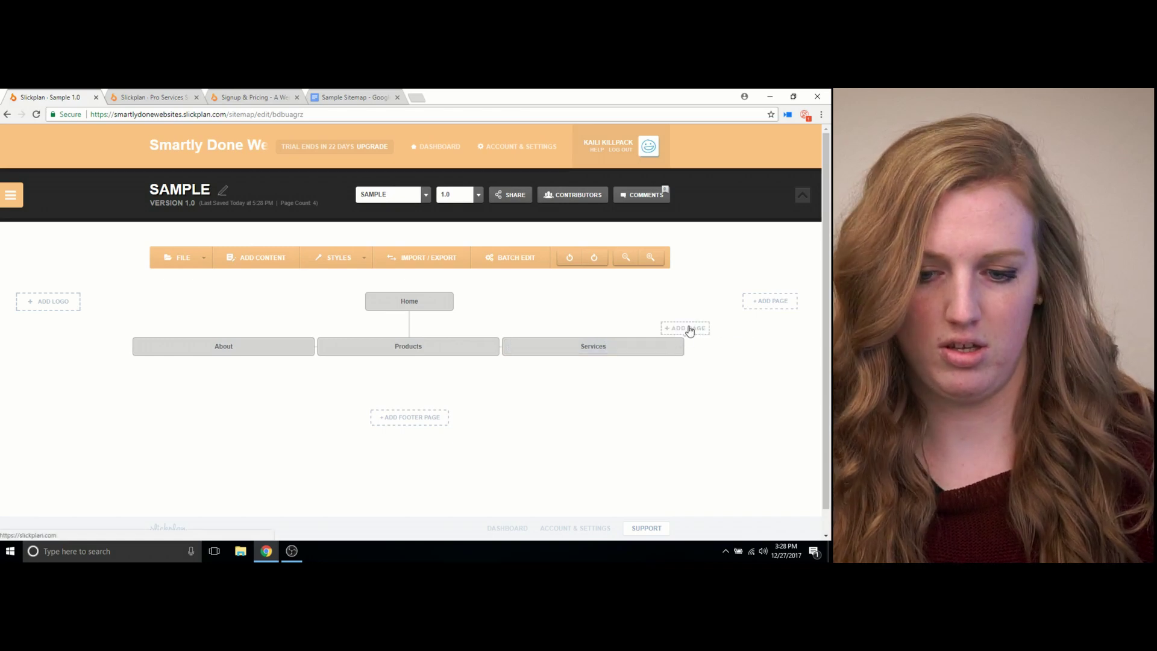
{"action": "left_click", "coordinate": [690, 329]}
{"action": "type", "text": "Contact"}
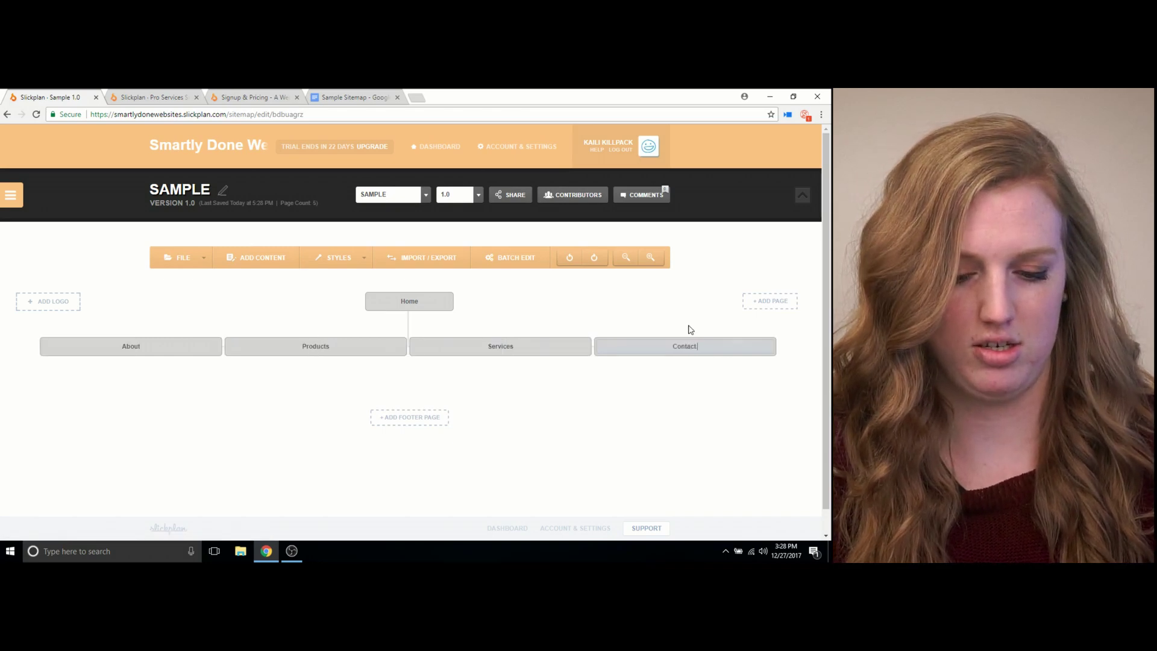
Confirm Contact, add an Exec Bios sub-page under About and a new sub-page under Products.
{"action": "key", "text": "Return"}
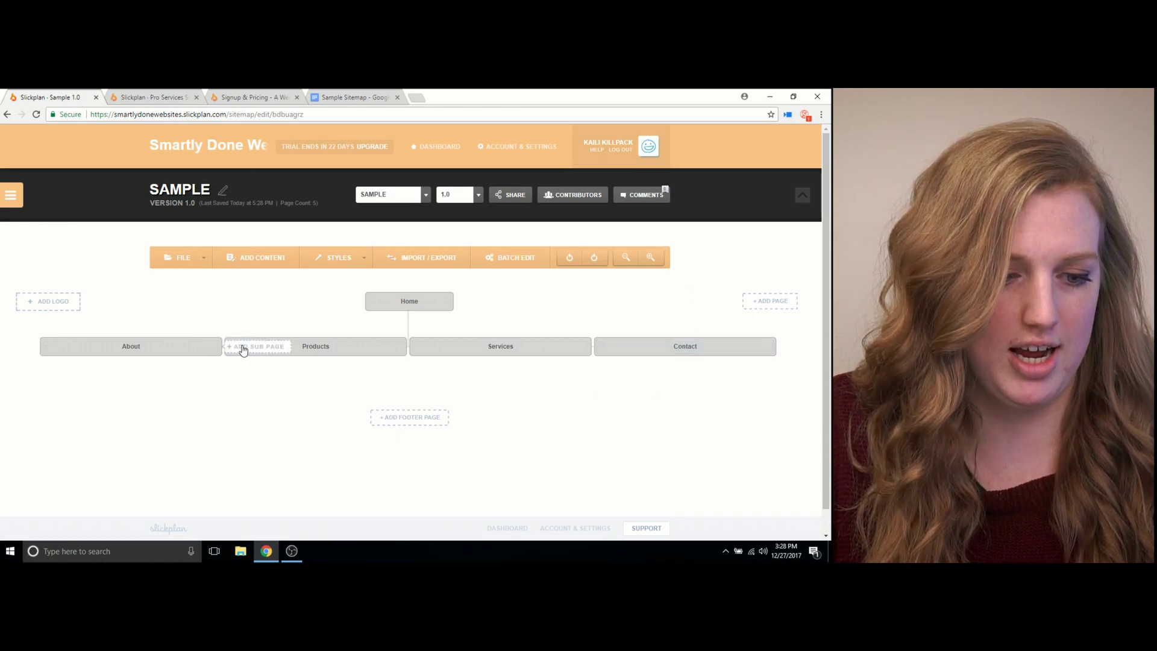
{"action": "left_click", "coordinate": [237, 349]}
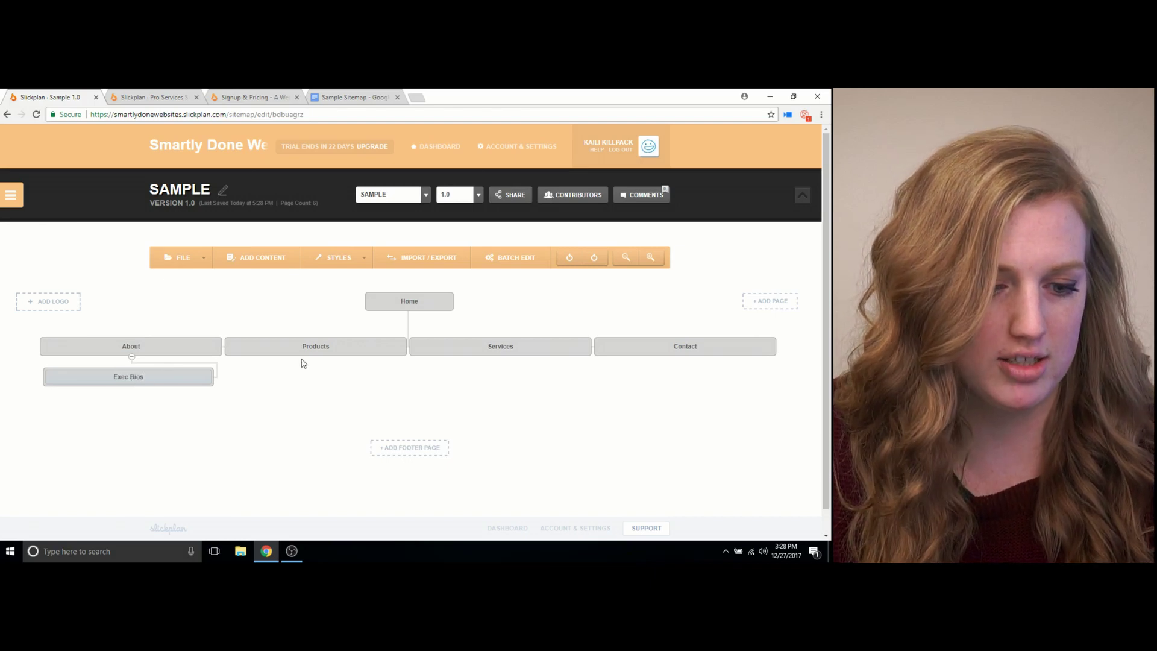
{"action": "type", "text": "Exec Bios"}
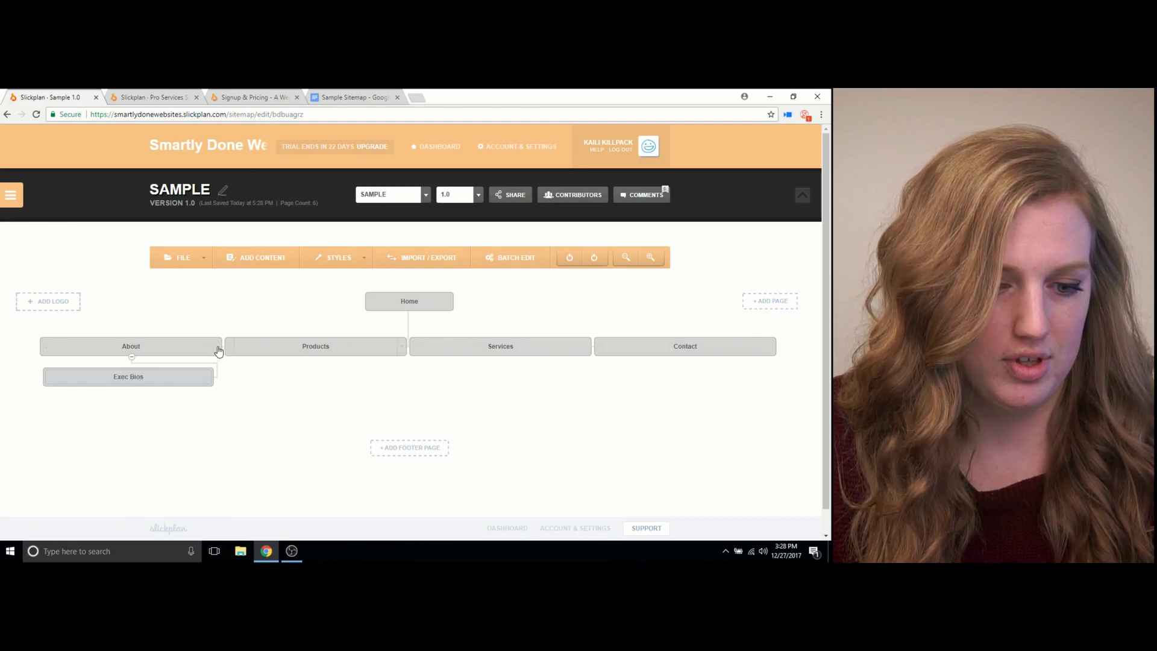
{"action": "key", "text": "Return"}
{"action": "left_click", "coordinate": [421, 349]}
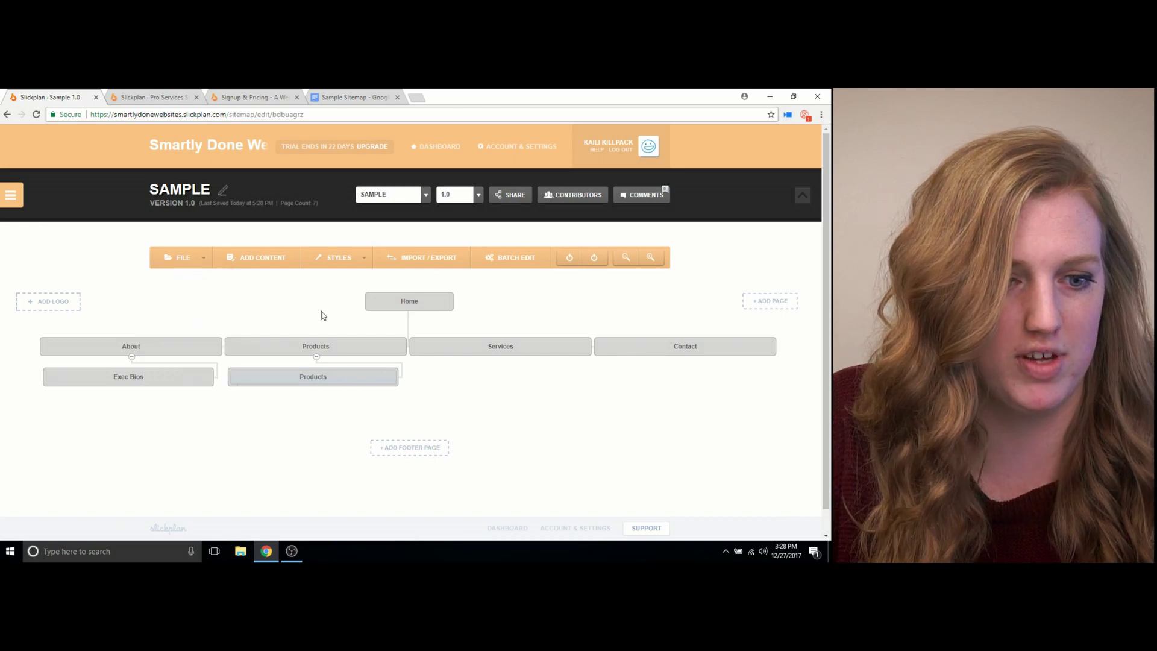
Switch to the Pro Services Sitemap and scroll through its 25 pages to review them.
{"action": "left_click", "coordinate": [151, 95]}
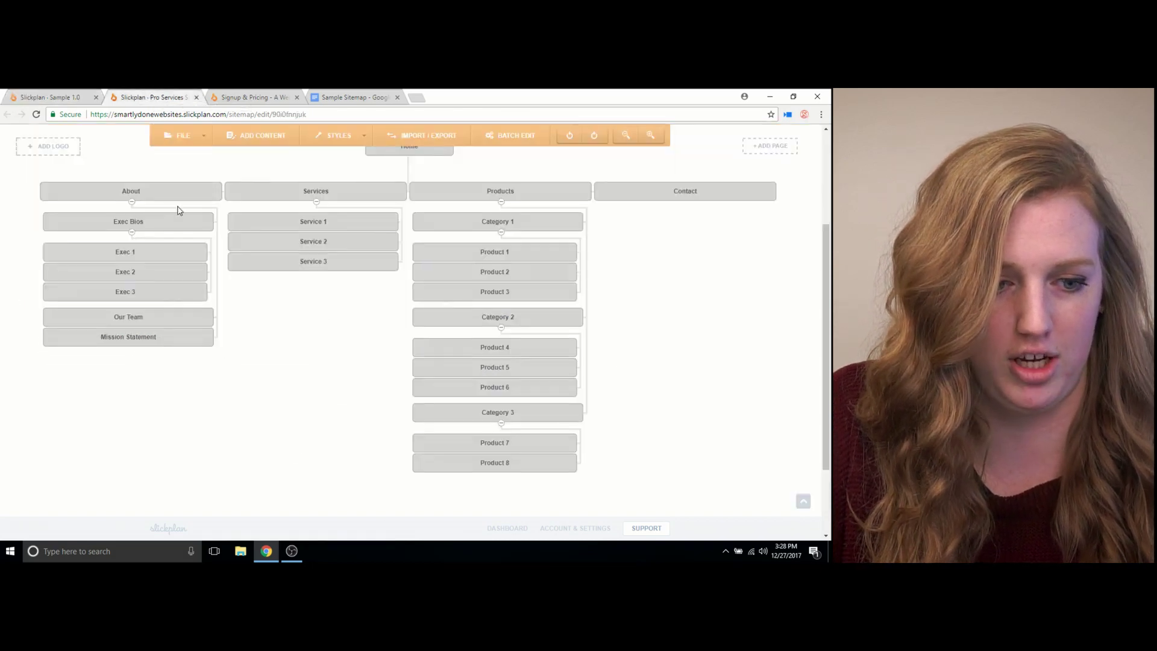
{"action": "scroll", "coordinate": [310, 392], "scroll_direction": "up", "scroll_amount": 1}
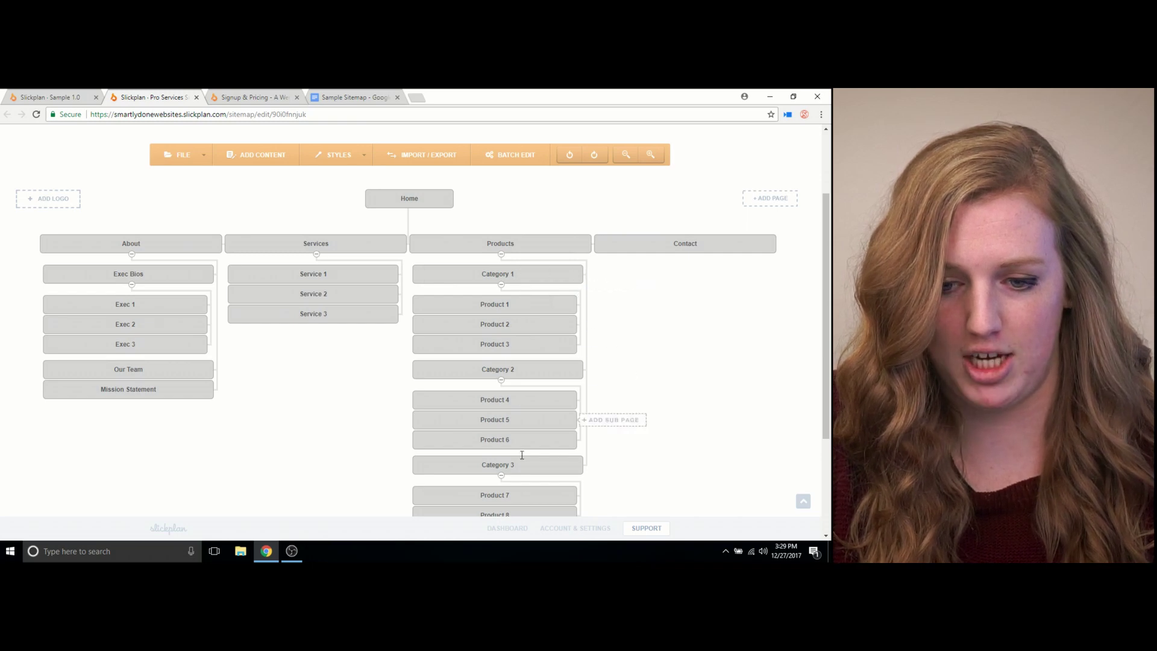
{"action": "scroll", "coordinate": [623, 232], "scroll_direction": "up", "scroll_amount": 2}
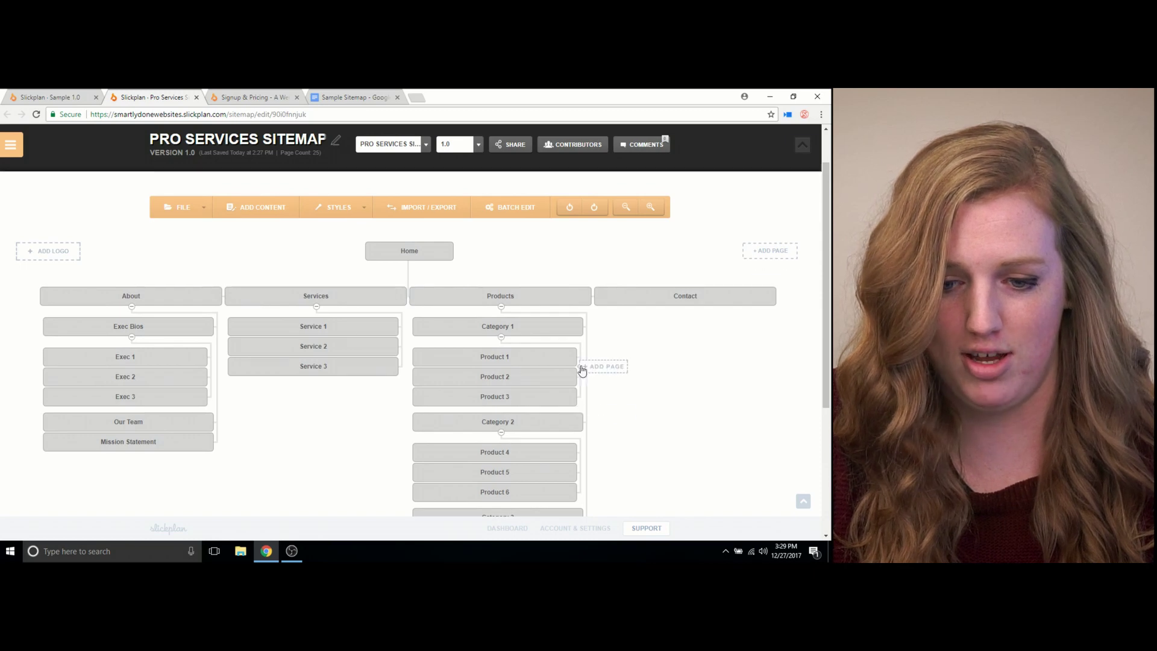
{"action": "scroll", "coordinate": [663, 324], "scroll_direction": "down", "scroll_amount": 2}
{"action": "scroll", "coordinate": [652, 311], "scroll_direction": "down", "scroll_amount": 6}
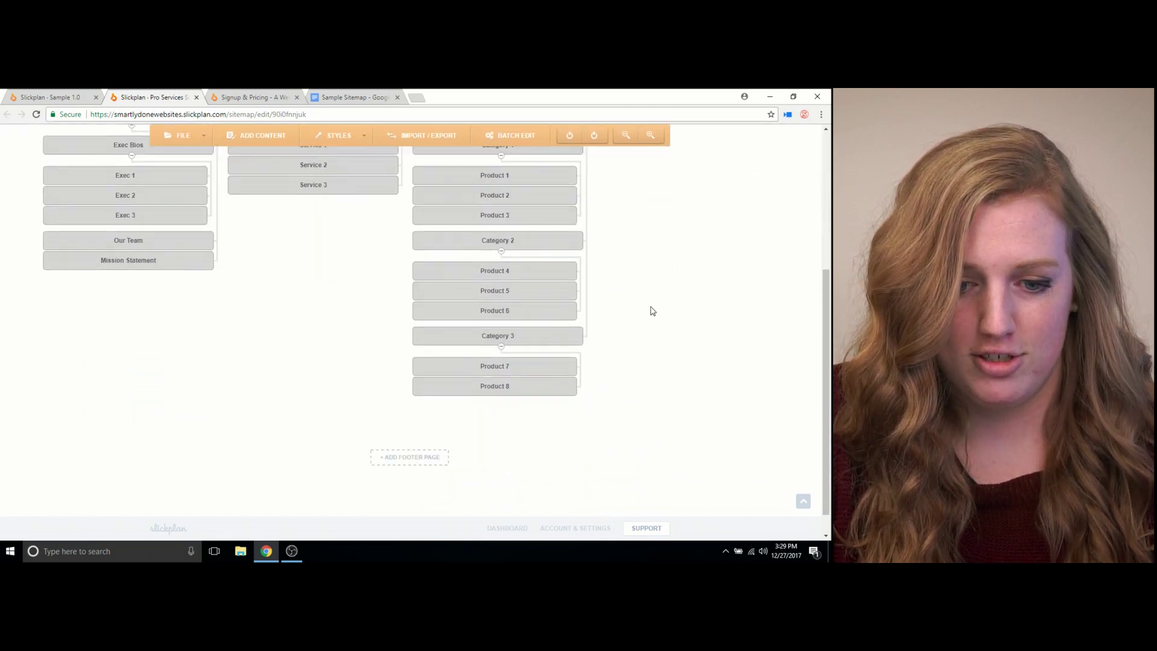
{"action": "scroll", "coordinate": [648, 322], "scroll_direction": "up", "scroll_amount": 2}
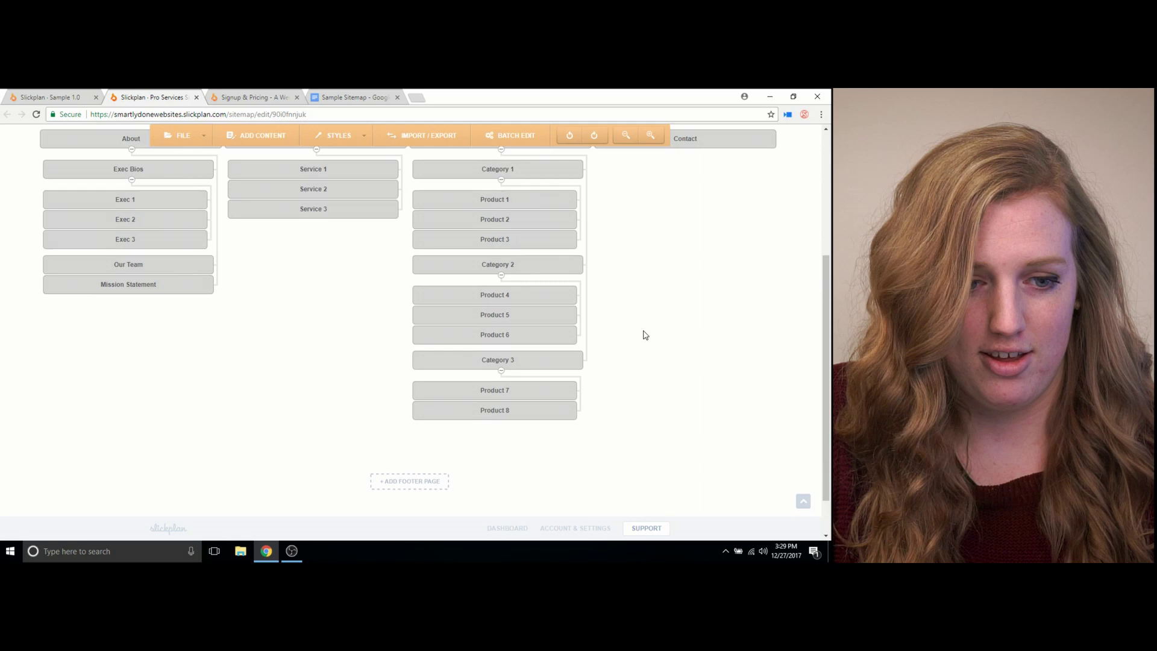
{"action": "scroll", "coordinate": [645, 349], "scroll_direction": "up", "scroll_amount": 2}
{"action": "scroll", "coordinate": [643, 357], "scroll_direction": "up", "scroll_amount": 4}
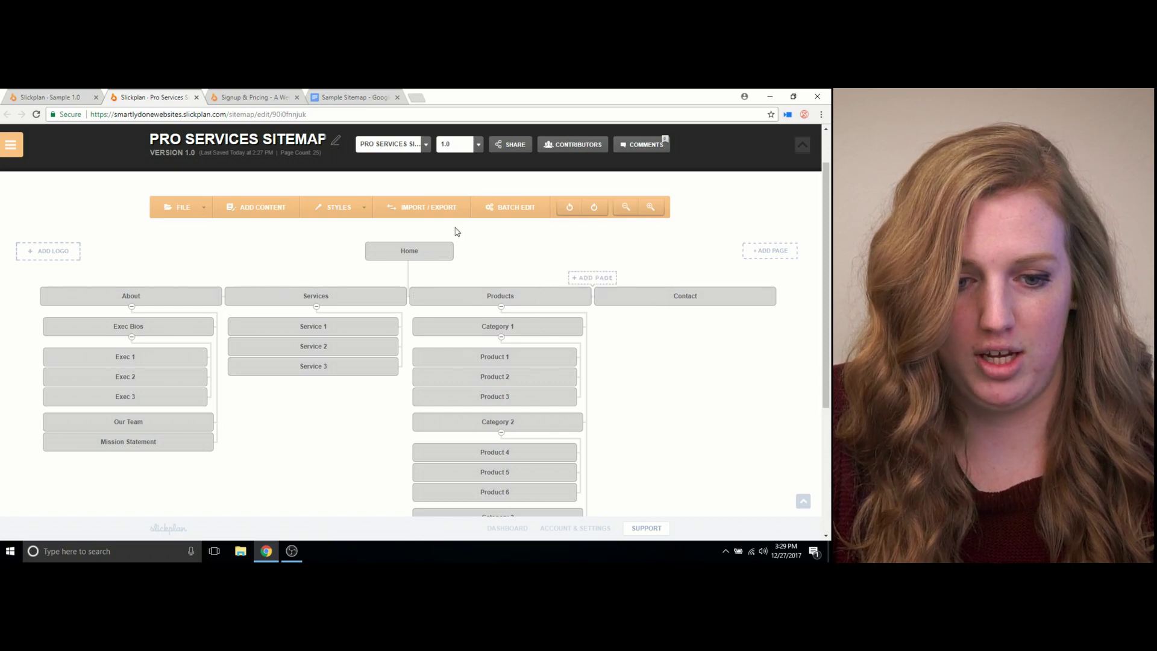
Export the Pro Services Sitemap as an 8x10 PDF with date, version and page count.
{"action": "left_click", "coordinate": [423, 212]}
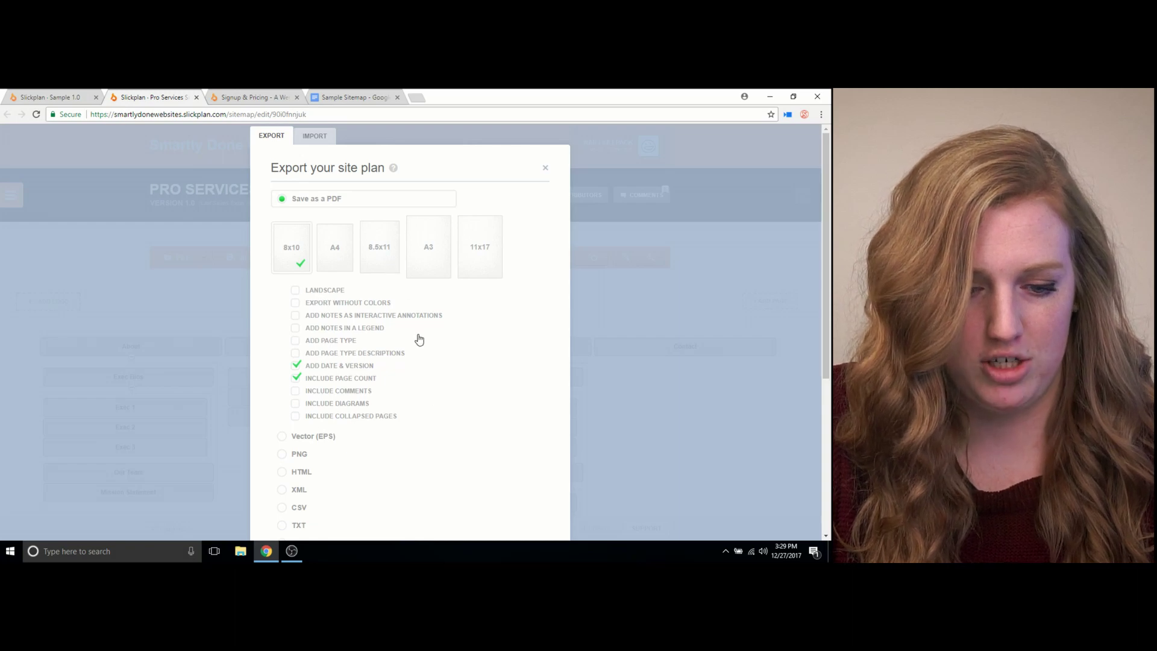
{"action": "scroll", "coordinate": [417, 339], "scroll_direction": "down", "scroll_amount": 2}
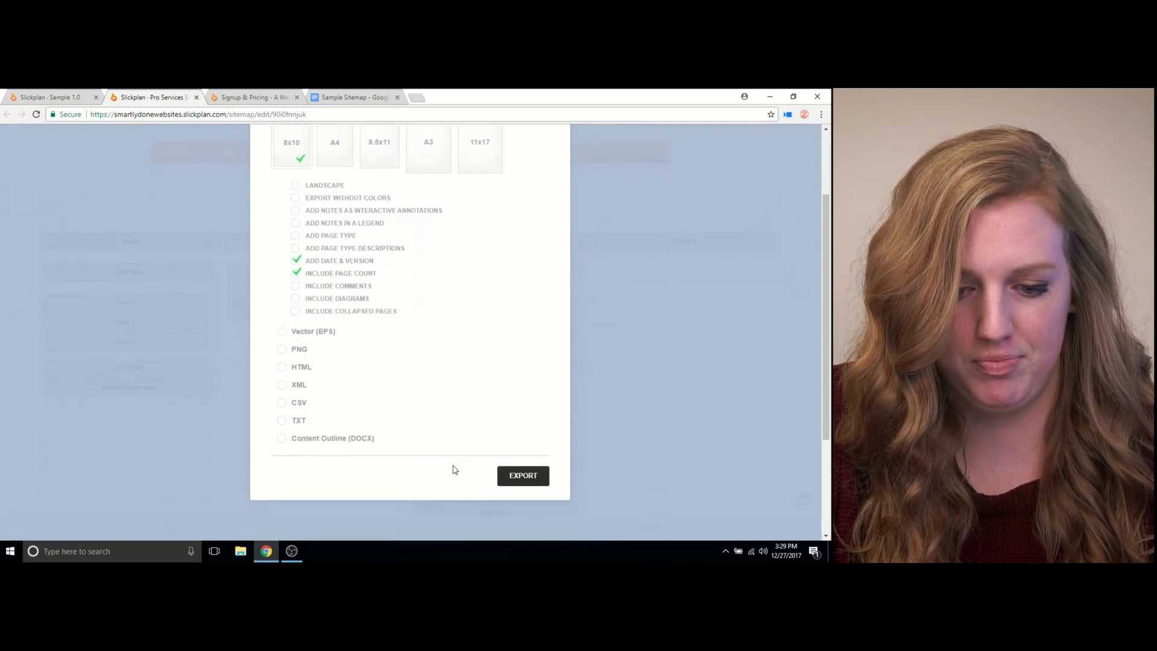
{"action": "scroll", "coordinate": [524, 494], "scroll_direction": "up", "scroll_amount": 1}
{"action": "left_click", "coordinate": [523, 529]}
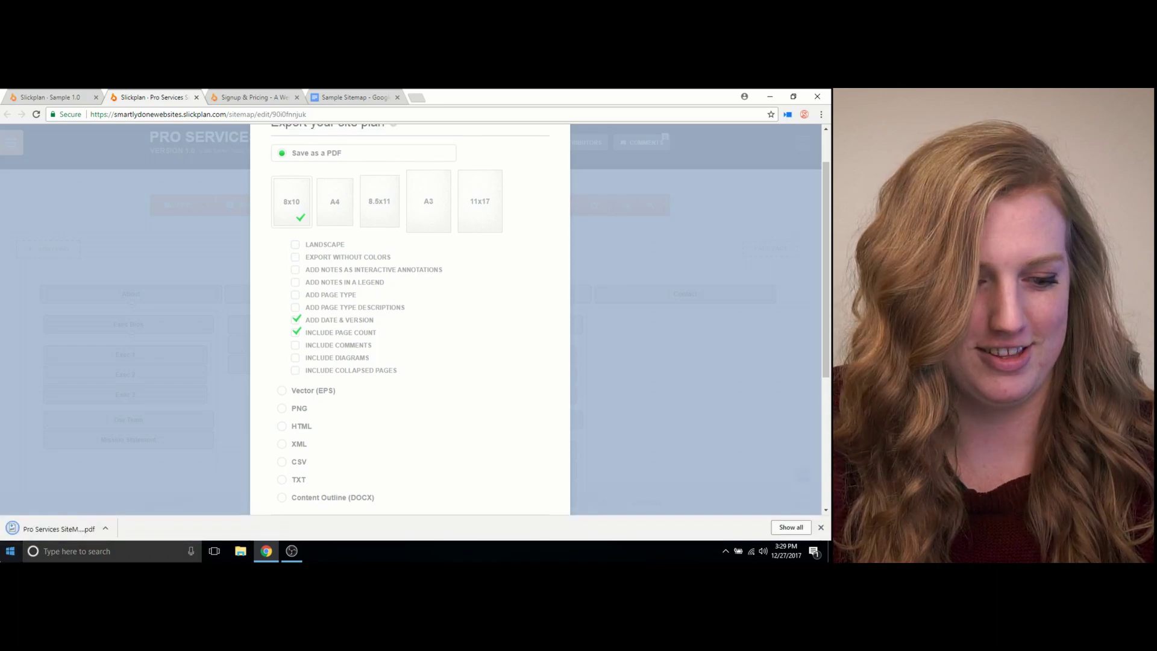
Open the downloaded Pro Services SiteMap 1.0 PDF in a new Chrome tab.
{"action": "left_click", "coordinate": [69, 527]}
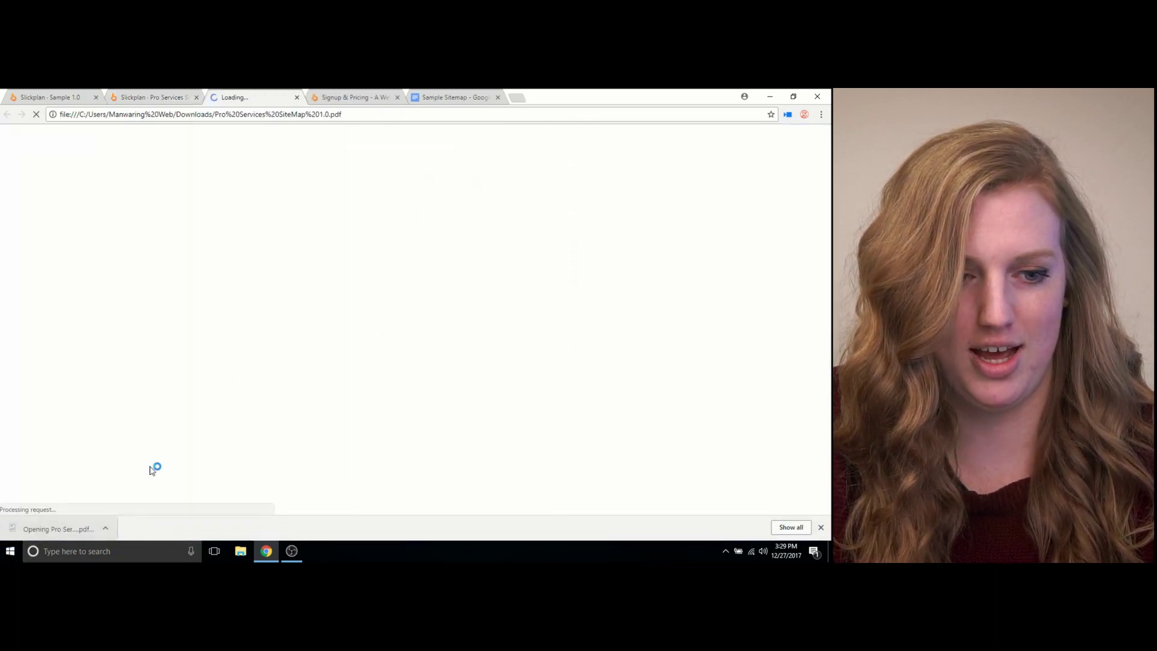